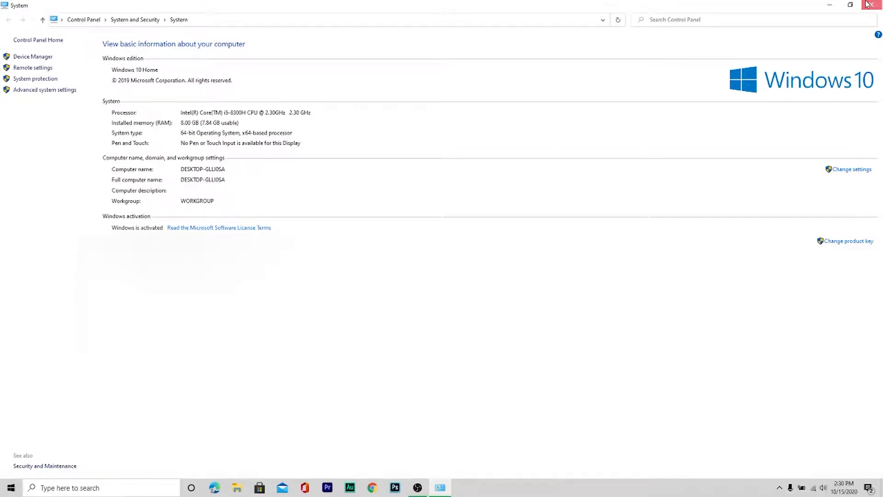
Step: Search Google in Chrome for "obs requirements", read the OBS system requirements, and close the browser
click(840, 6)
text(obs)
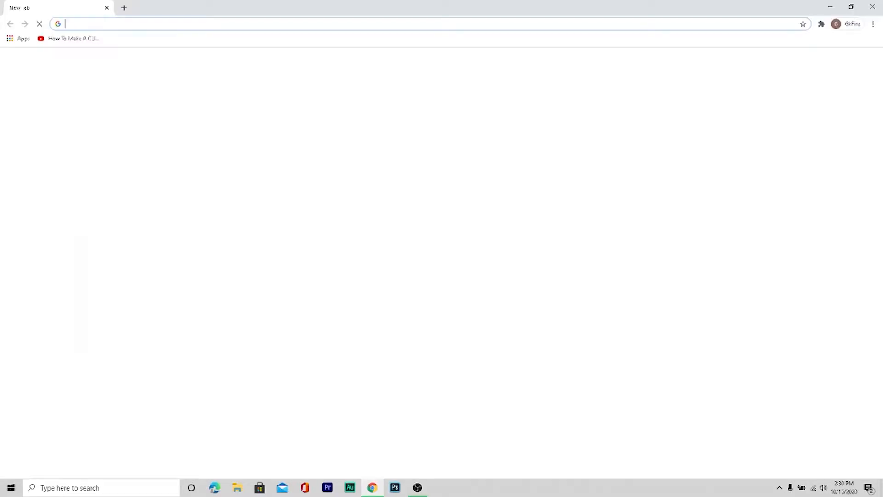
text( requ)
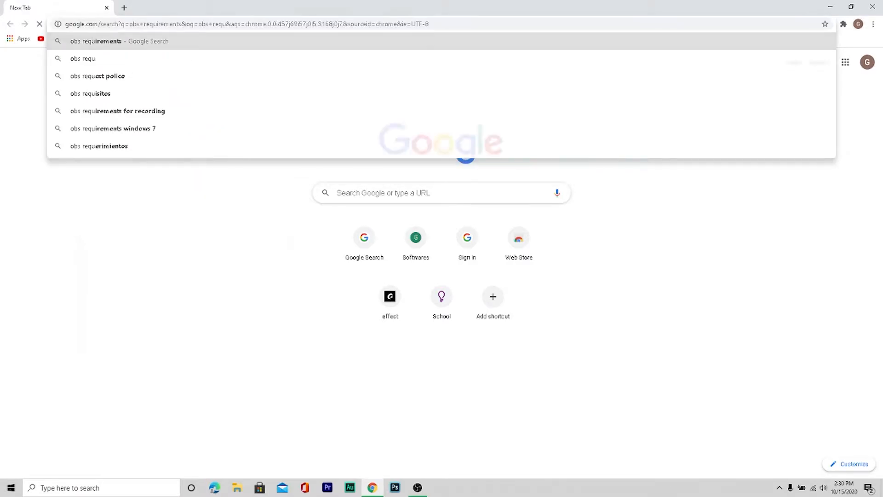
key(Return)
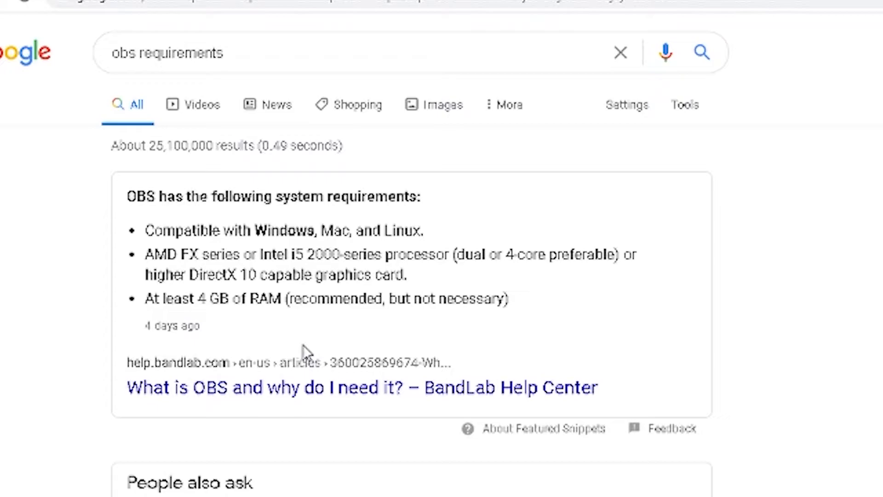
click(877, 3)
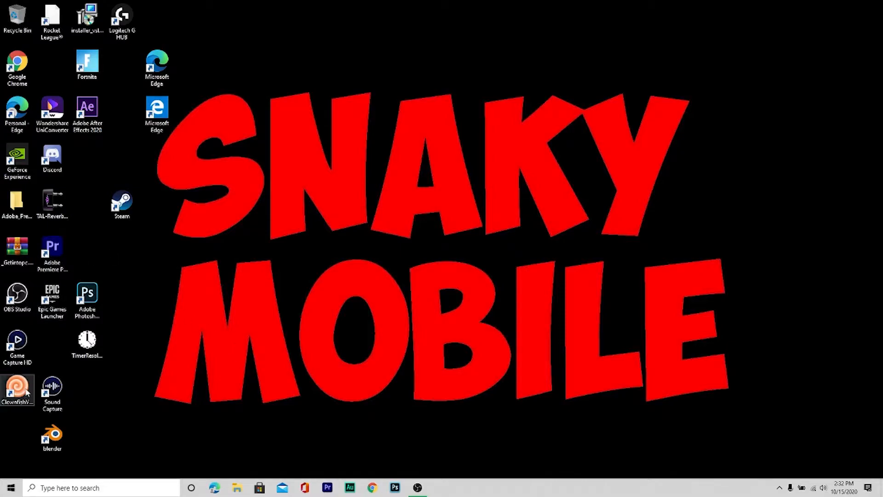
Step: Launch Adobe Premiere Pro 2020 from the desktop
drag(58, 265, 117, 271)
drag(54, 264, 55, 263)
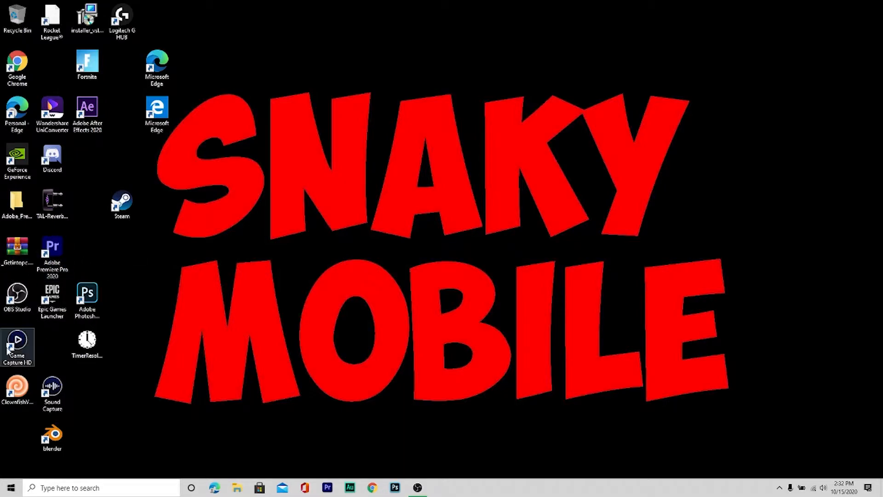
double_click(53, 262)
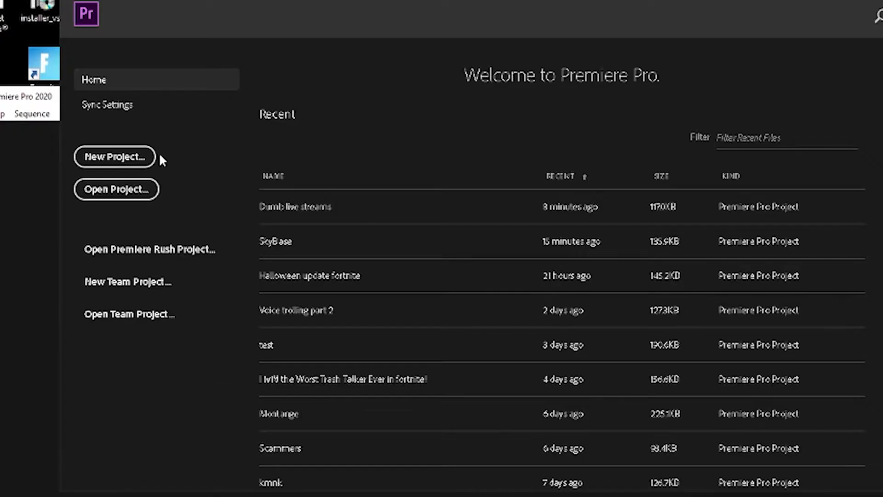
Step: Create a new project named "Test Recording" and maximize the project window
click(138, 123)
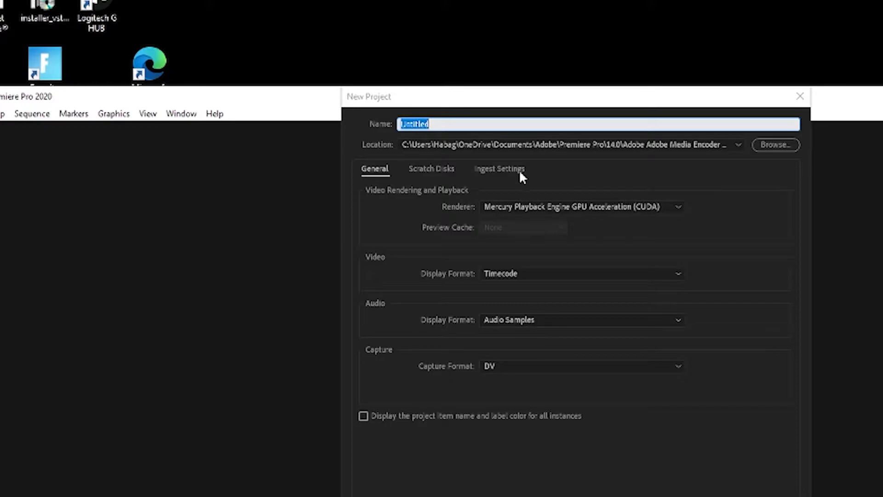
key(BackSpace)
text(Tesdy)
key(BackSpace)
key(BackSpace)
text(t Recording)
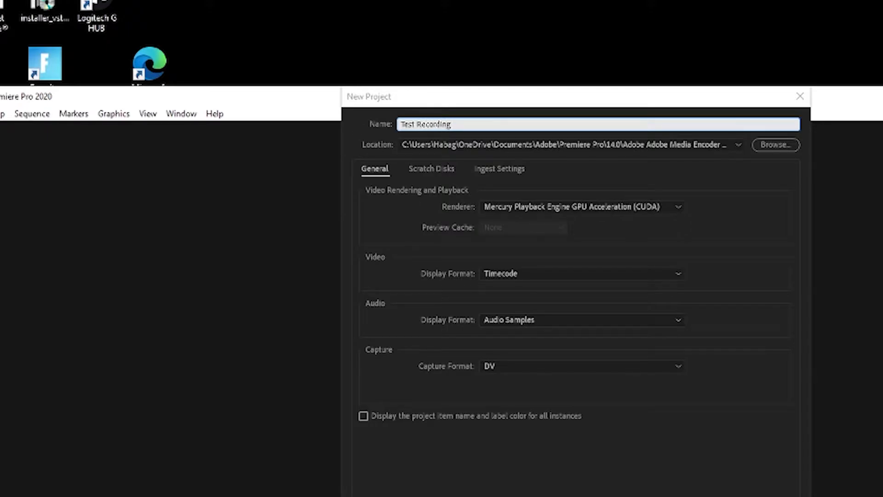
key(Return)
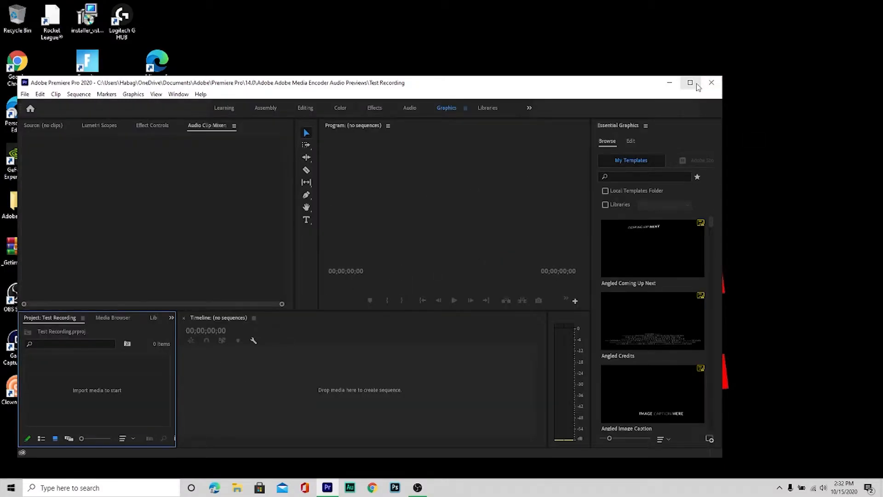
click(696, 84)
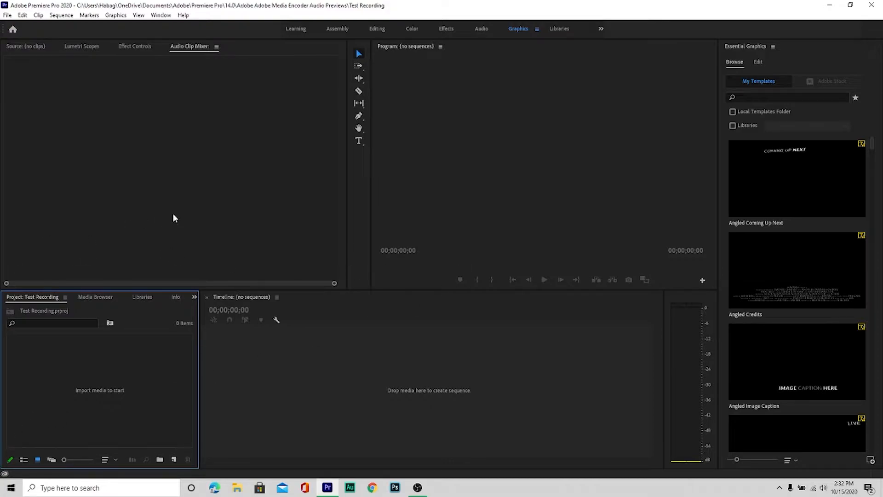
Step: Browse the effects categories, expanding Presets, Lumetri Presets, Audio Effects and Video Effects
click(313, 386)
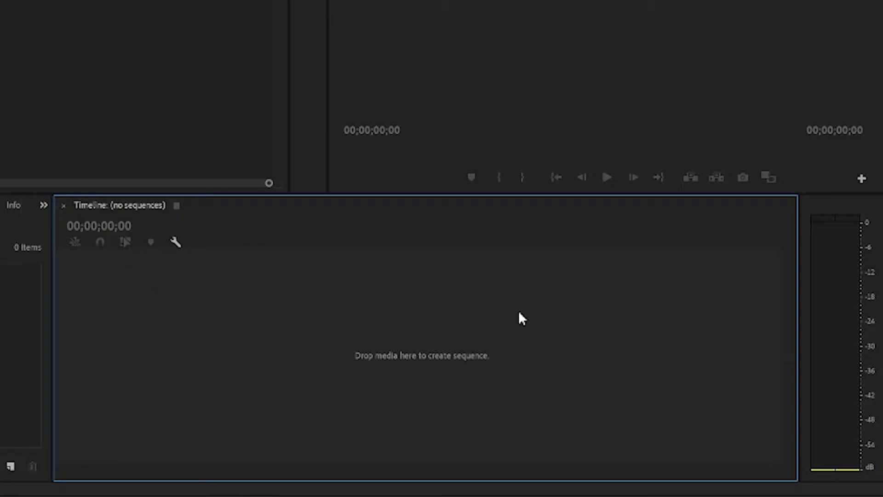
click(59, 392)
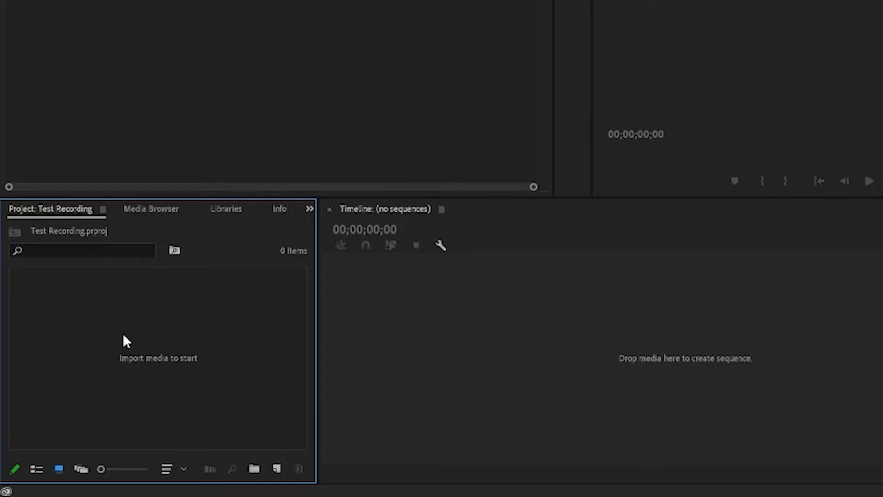
scroll(193, 201, down, 2)
click(309, 209)
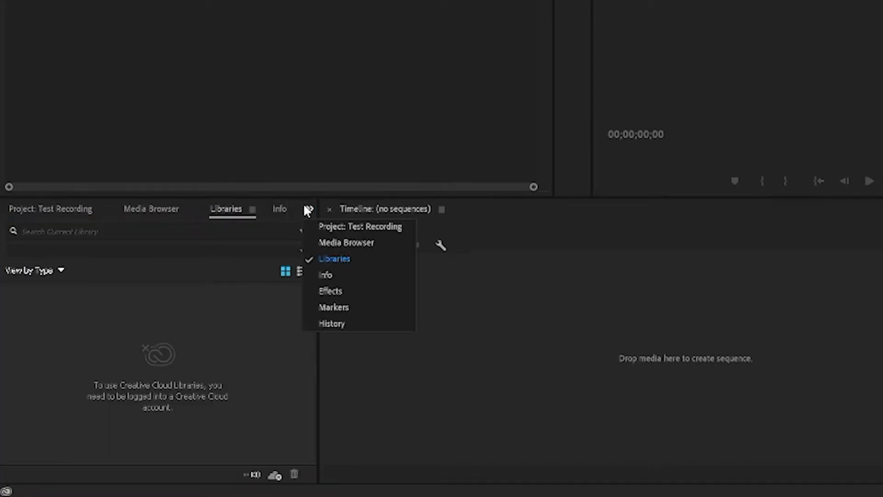
click(344, 291)
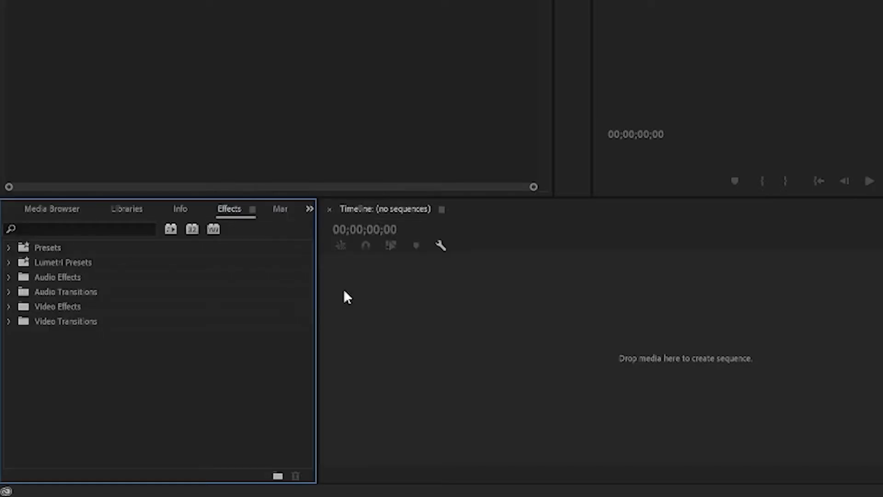
click(9, 248)
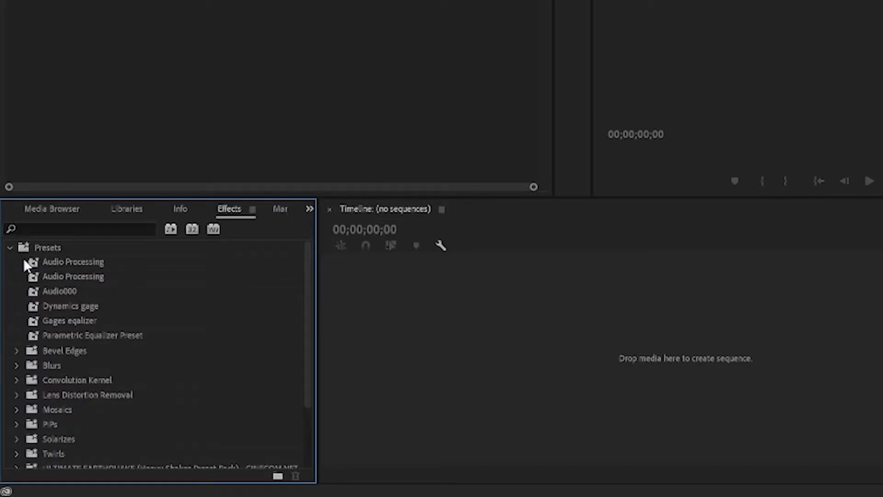
click(10, 248)
click(11, 263)
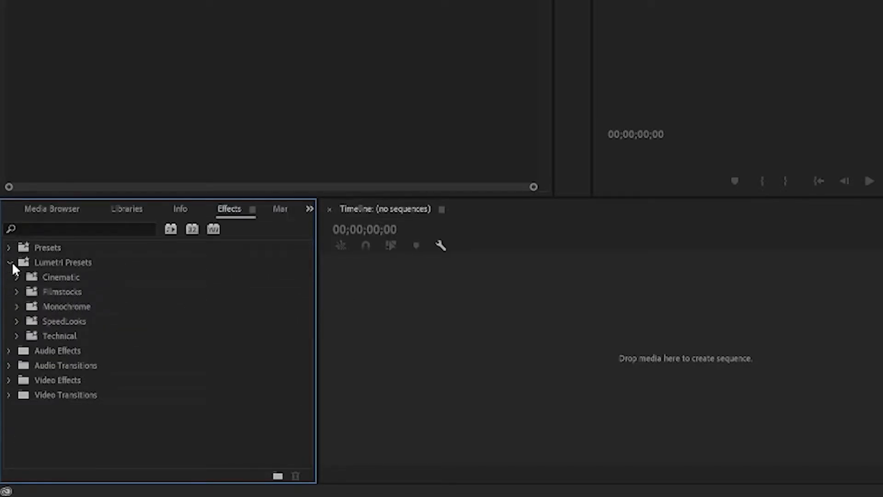
click(11, 262)
click(10, 277)
click(9, 278)
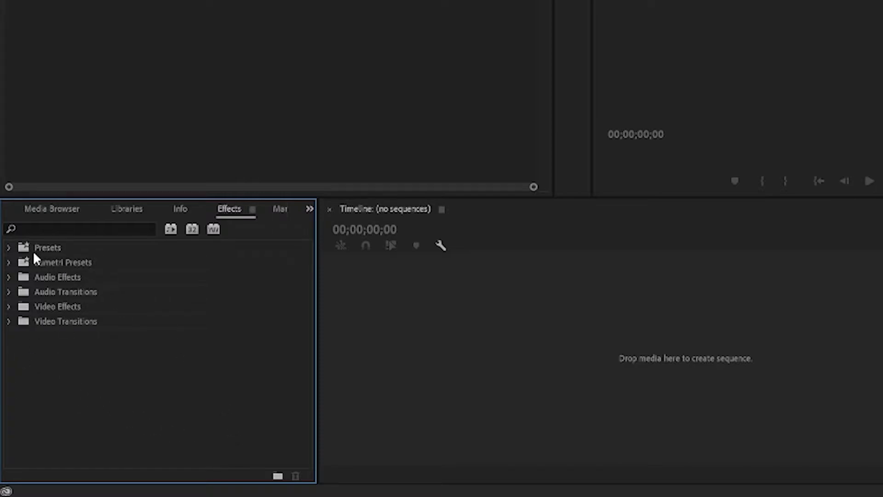
click(10, 307)
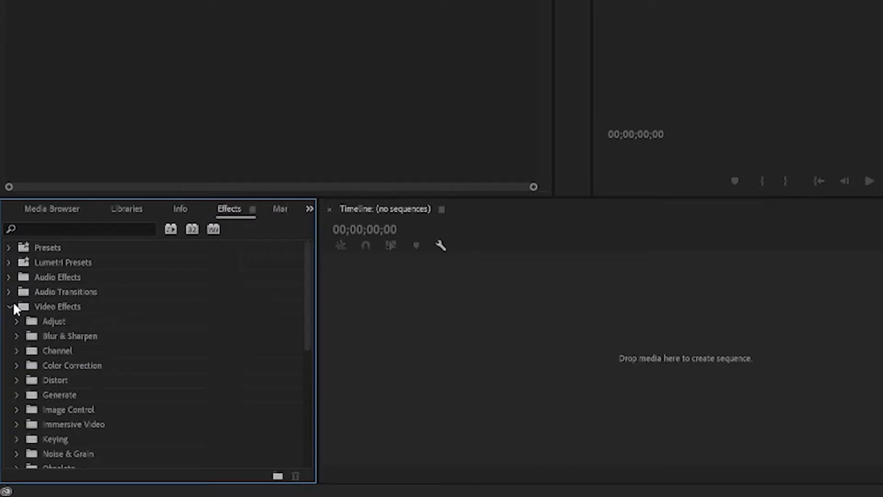
Step: Add an HD Bars and Tone clip to the project with a width of 1920 and a height of 1080
click(309, 208)
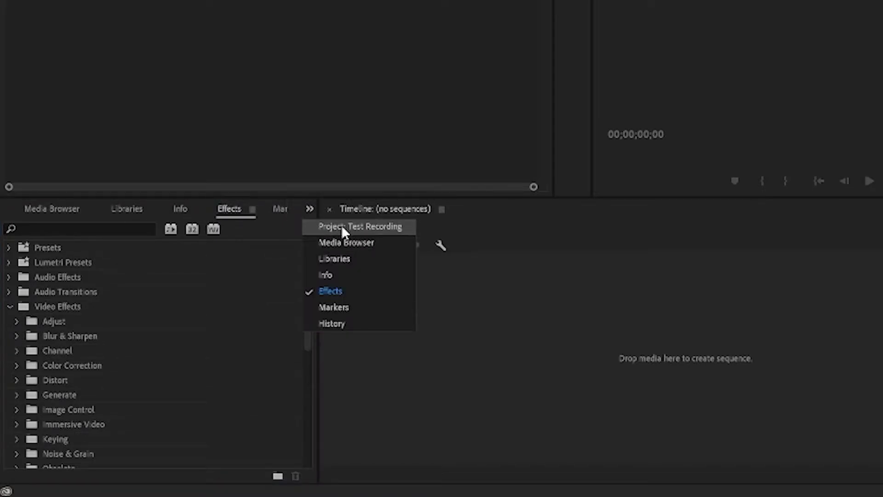
click(343, 226)
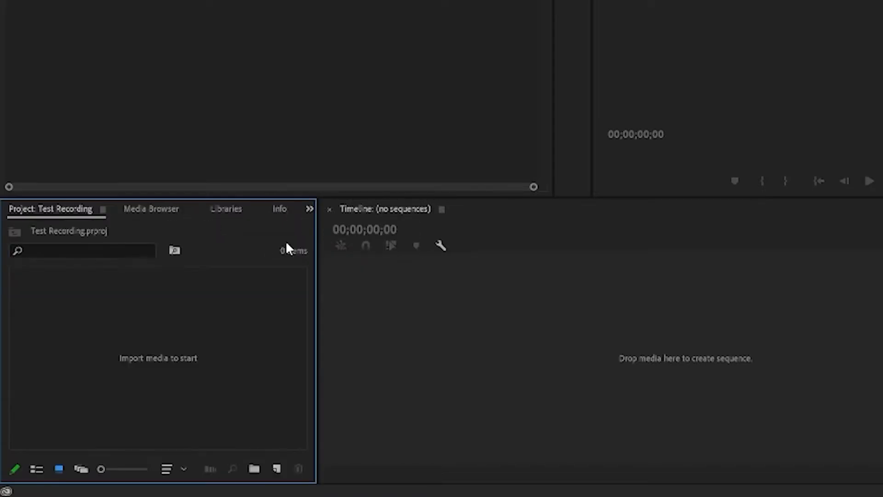
click(275, 469)
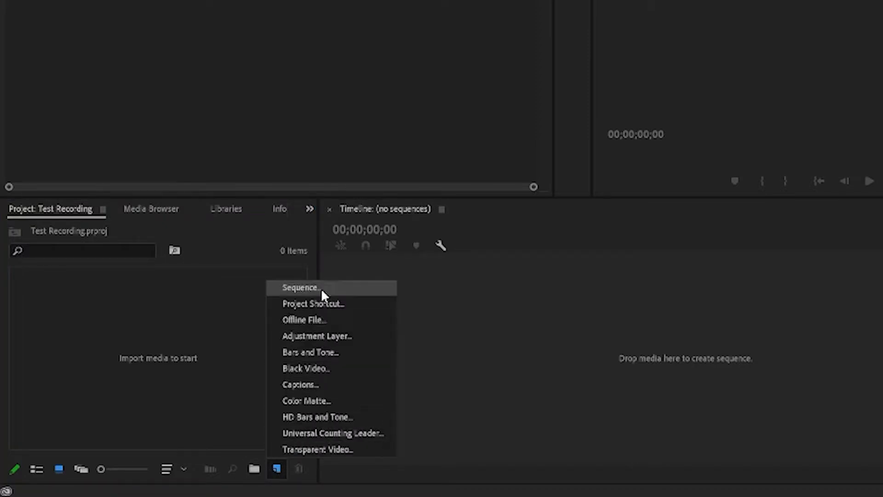
click(313, 416)
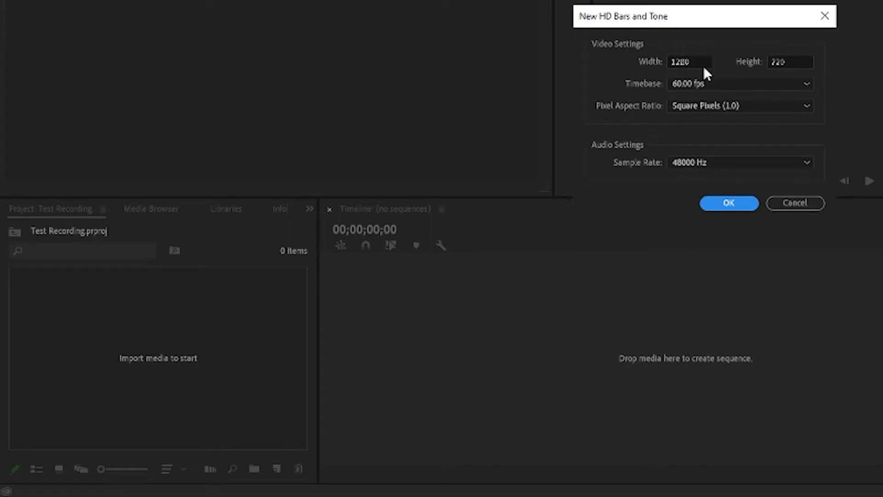
drag(703, 63, 634, 46)
text(1920)
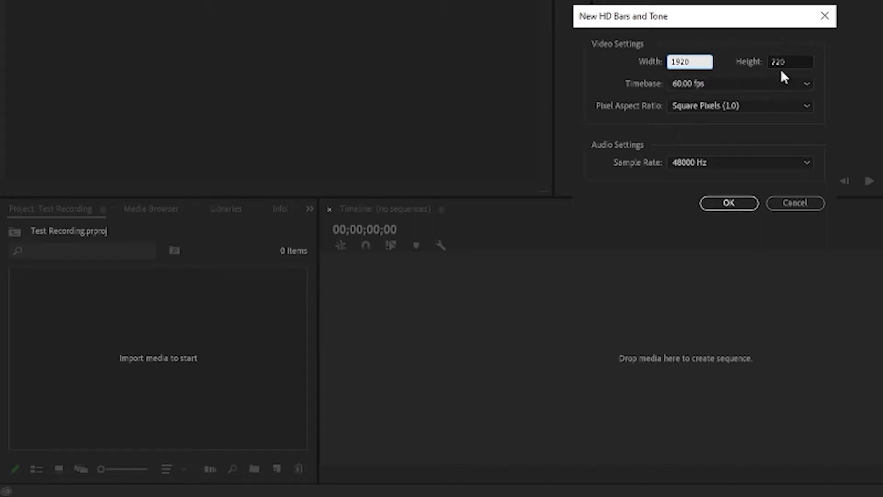
click(770, 65)
text(1080)
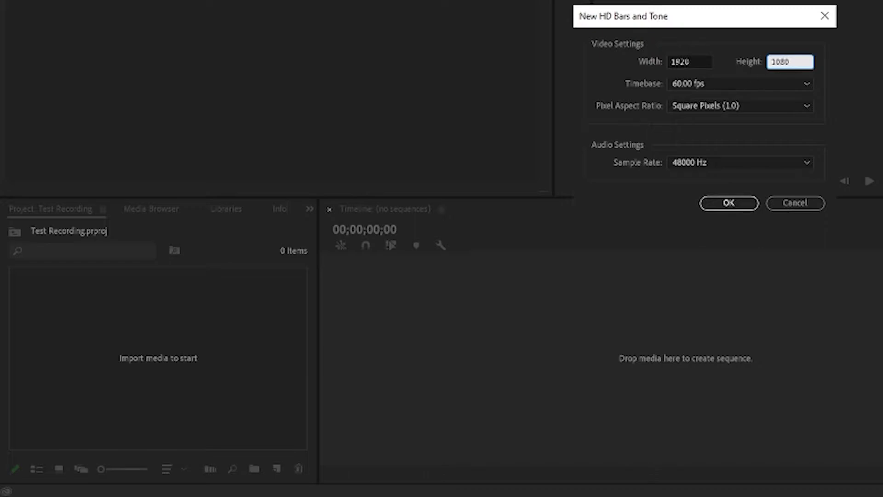
click(723, 202)
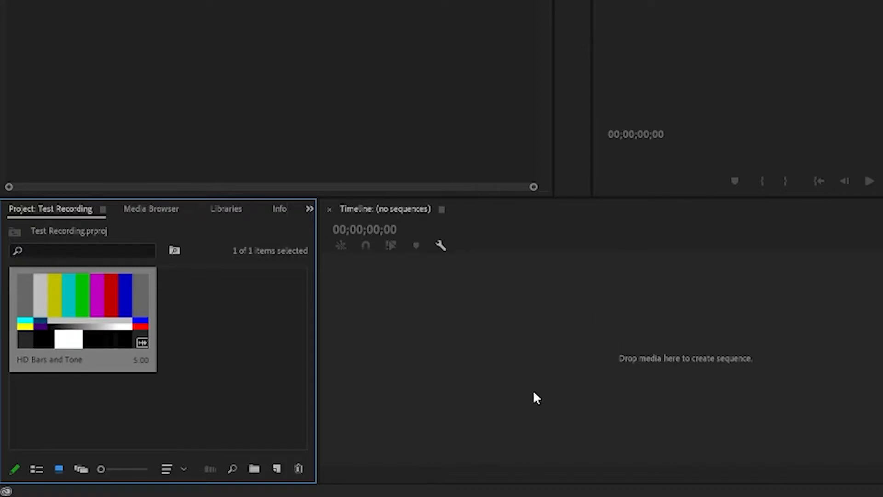
Step: Create a sequence from the HD Bars and Tone clip and switch to the Editing workspace
drag(60, 348, 564, 335)
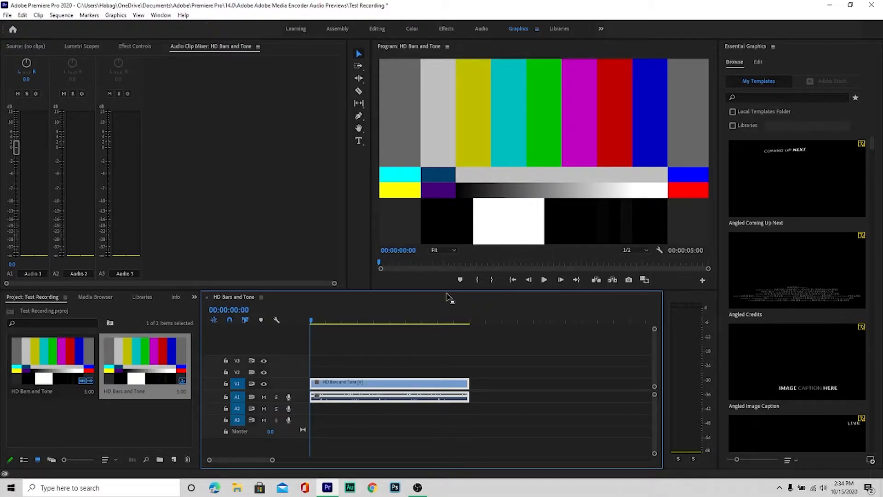
click(476, 142)
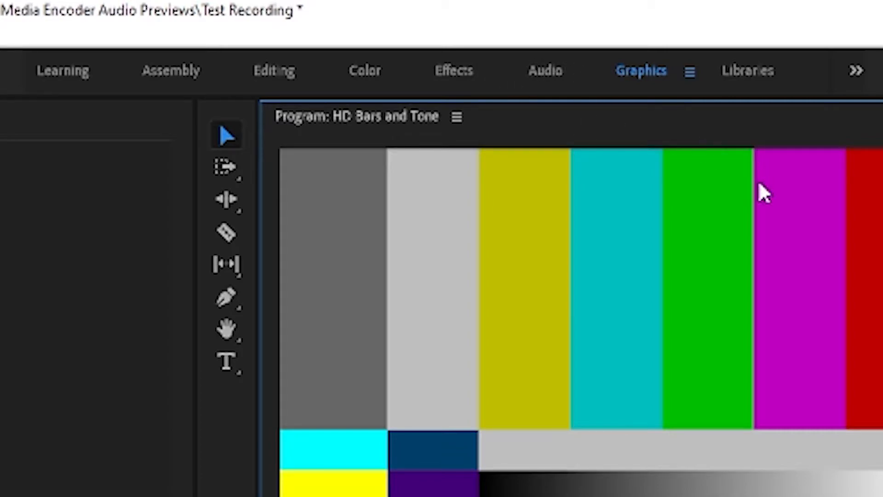
click(273, 68)
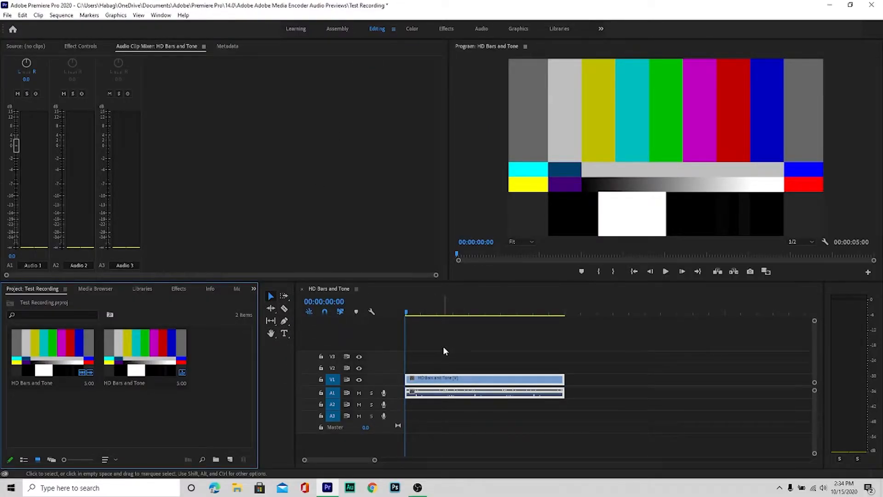
Step: Cut the HD Bars and Tone clip at 00:00:00:53 with the Razor tool
click(283, 309)
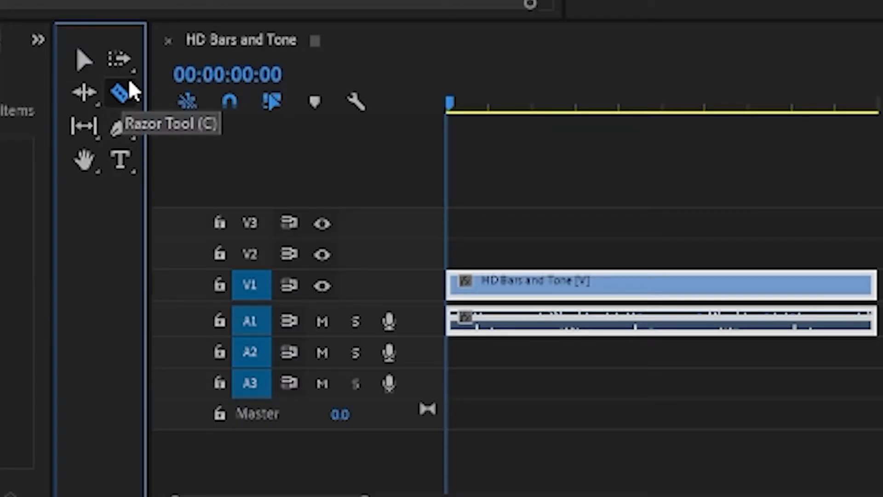
drag(481, 109, 527, 109)
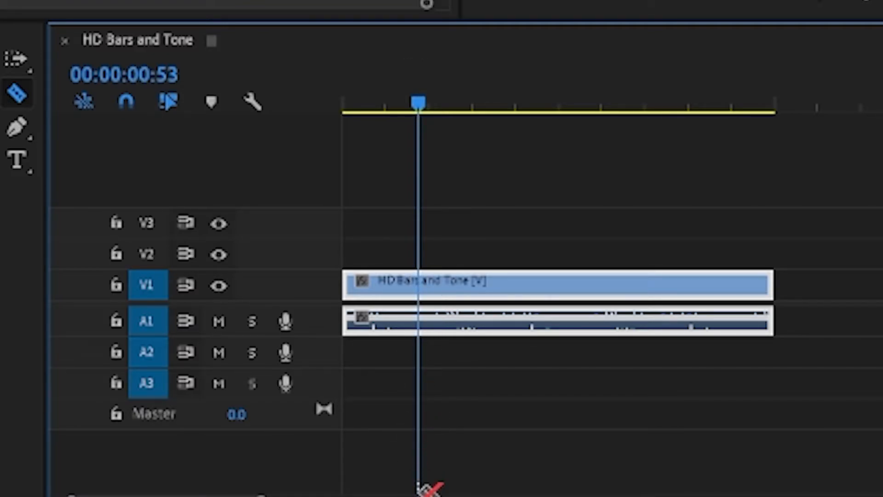
click(421, 288)
Step: Move the segment after the cut about 1 second along the timeline, leaving a gap behind the first segment
drag(418, 96, 448, 102)
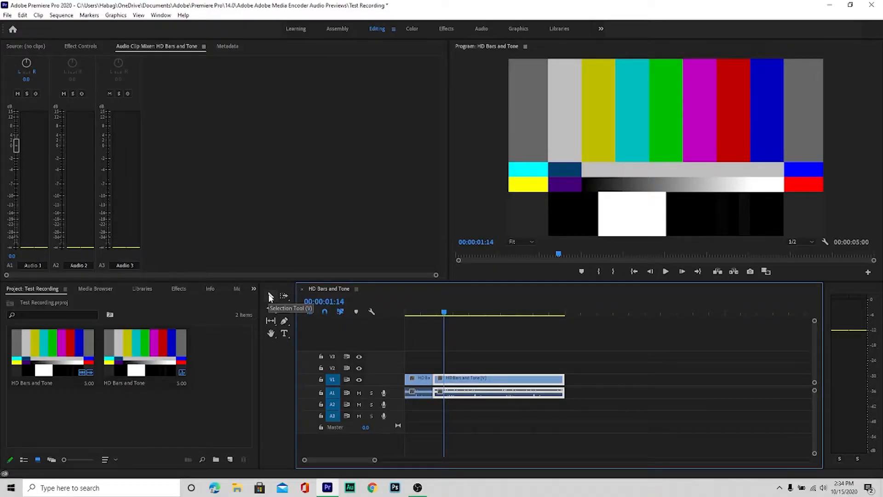
click(270, 296)
drag(476, 380, 513, 381)
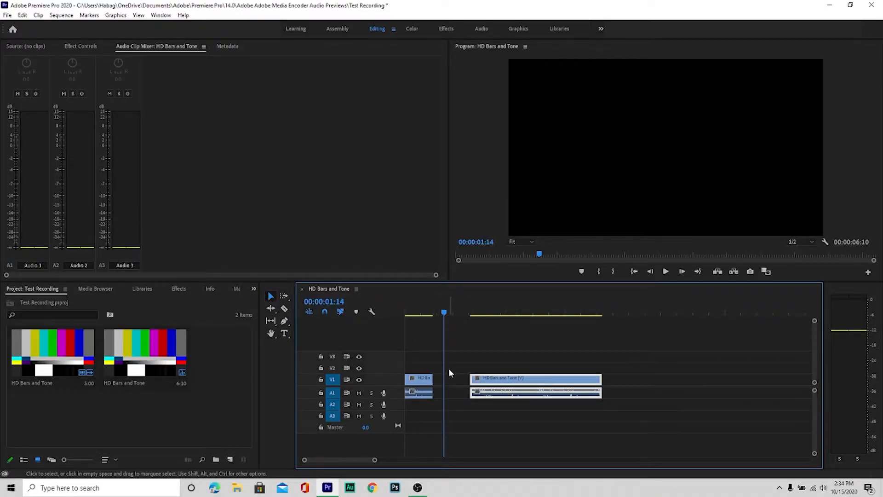
Step: Play the sequence from its start into the gap between the clips and show the effects list
key(Home)
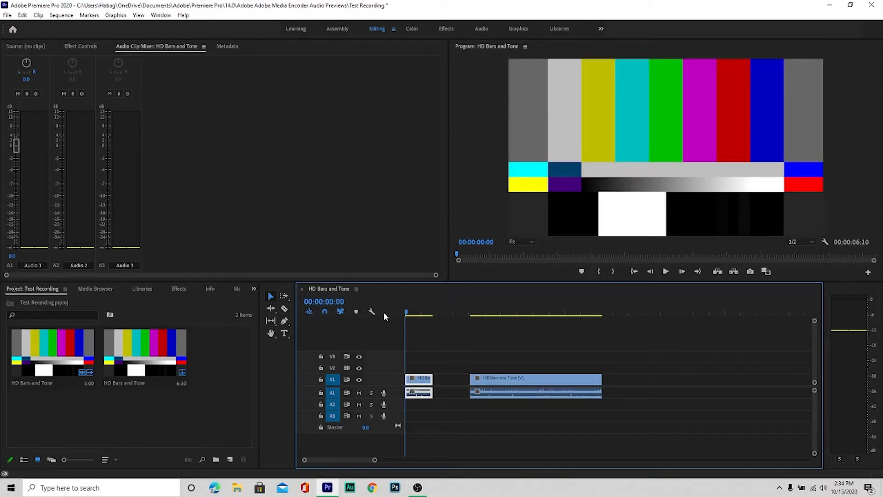
key(space)
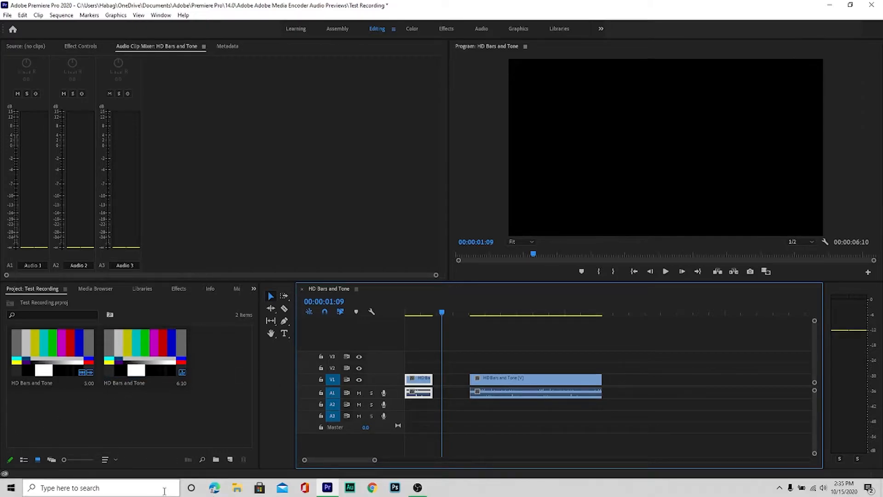
click(179, 290)
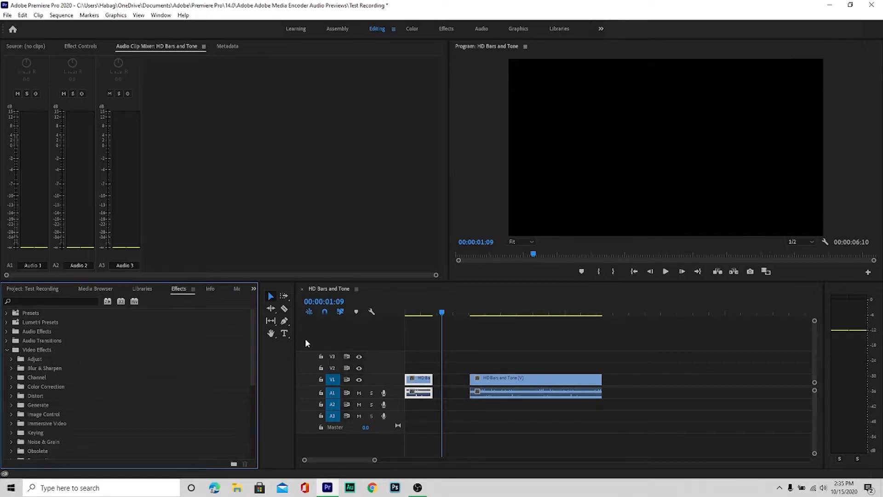
Step: Switch to the Color workspace and adjust the first segment's Shadows in Lumetri Color, raising them to 82.6 and lowering them again
drag(426, 315, 413, 315)
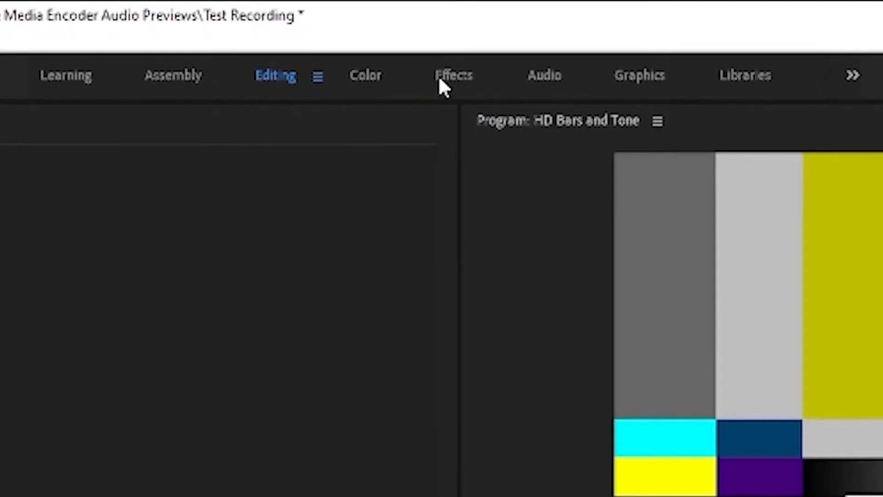
click(373, 74)
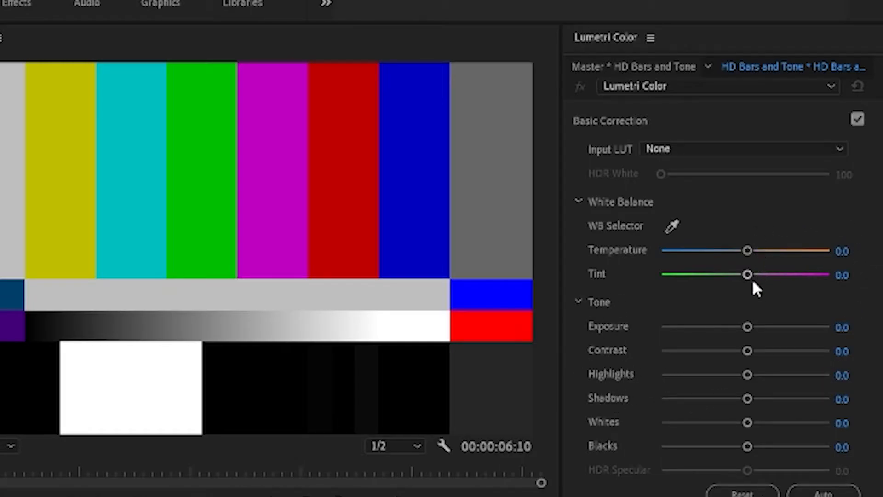
mouse_move(745, 399)
mouse_down()
mouse_move(871, 410)
mouse_move(776, 422)
mouse_move(738, 412)
mouse_move(741, 404)
mouse_up()
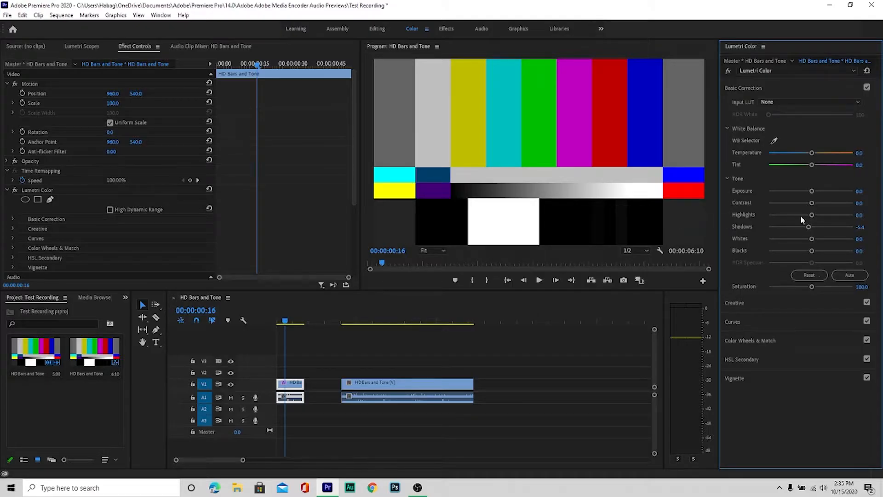
drag(810, 227, 846, 227)
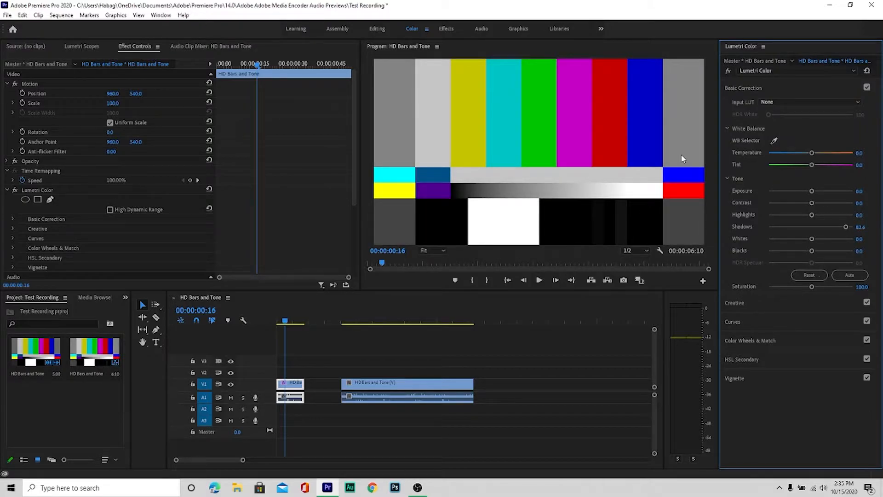
drag(837, 225, 802, 227)
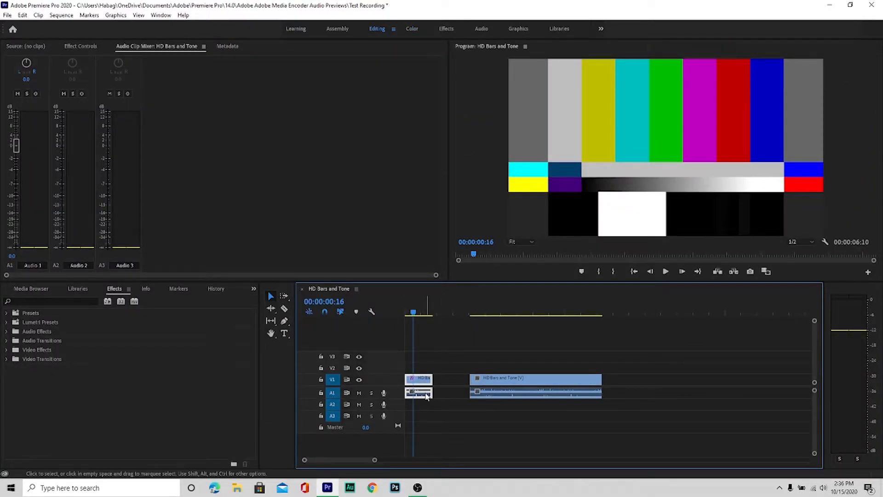
right_click(421, 393)
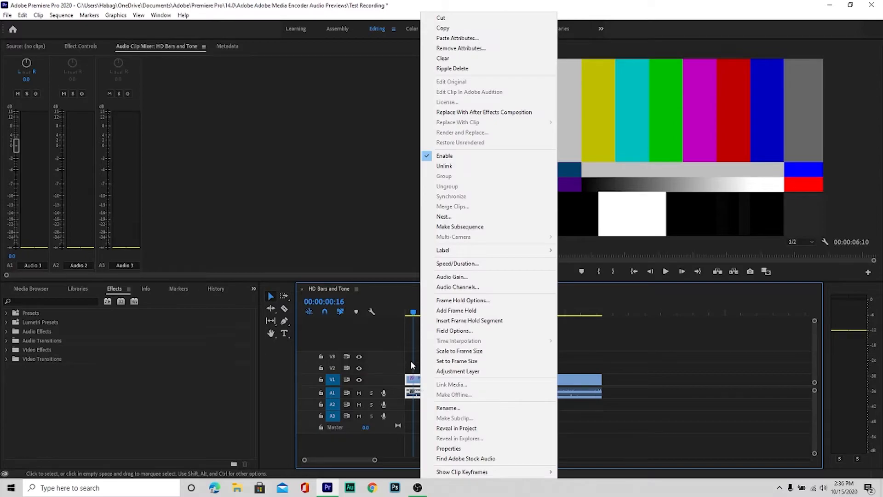
click(450, 277)
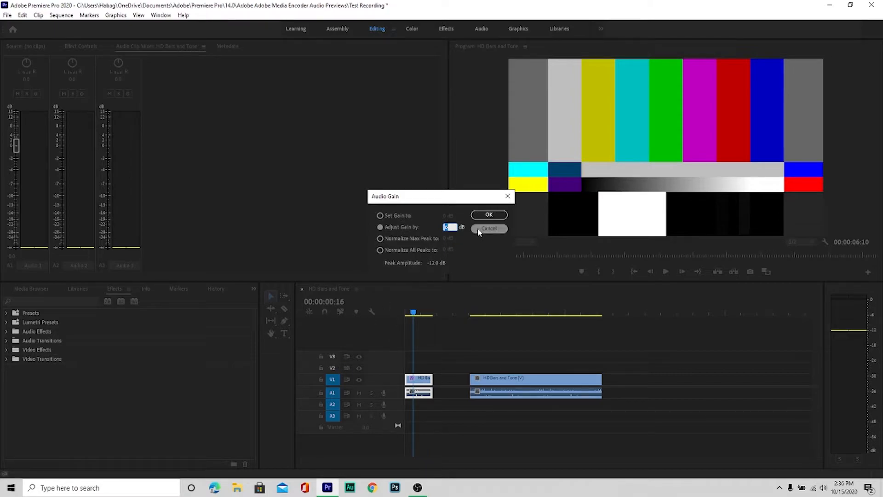
click(489, 229)
Step: Play the first segment from its start and adjust its audio gain by 6 dB
click(404, 314)
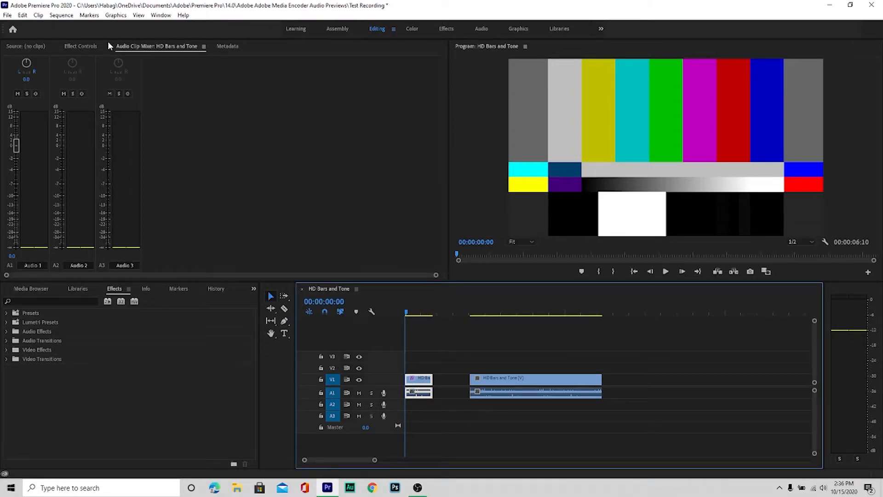
click(666, 271)
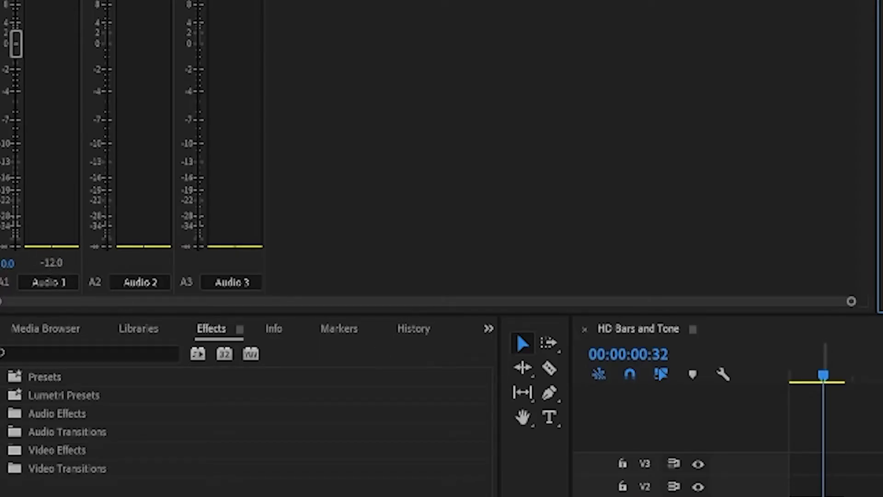
right_click(822, 496)
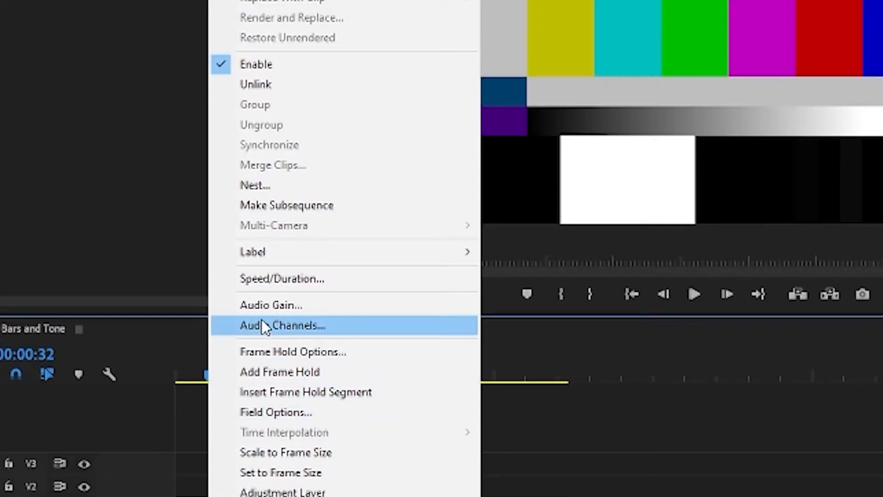
click(874, 304)
click(143, 209)
drag(261, 207, 324, 210)
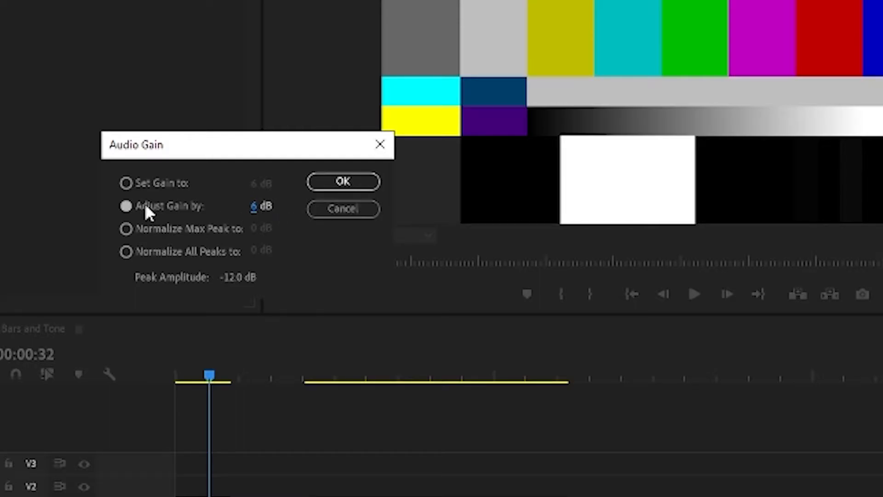
click(345, 179)
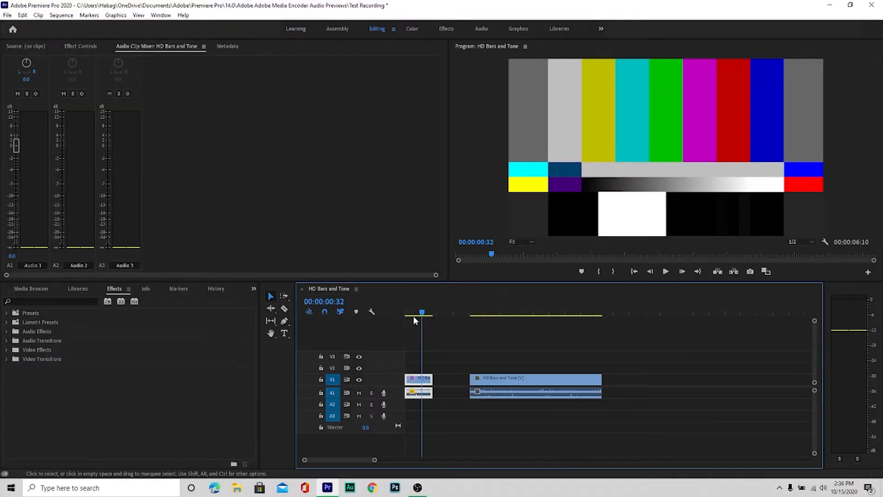
Step: Play the first segment from 00:00:00:12 to check its audio level in the mixer
click(411, 315)
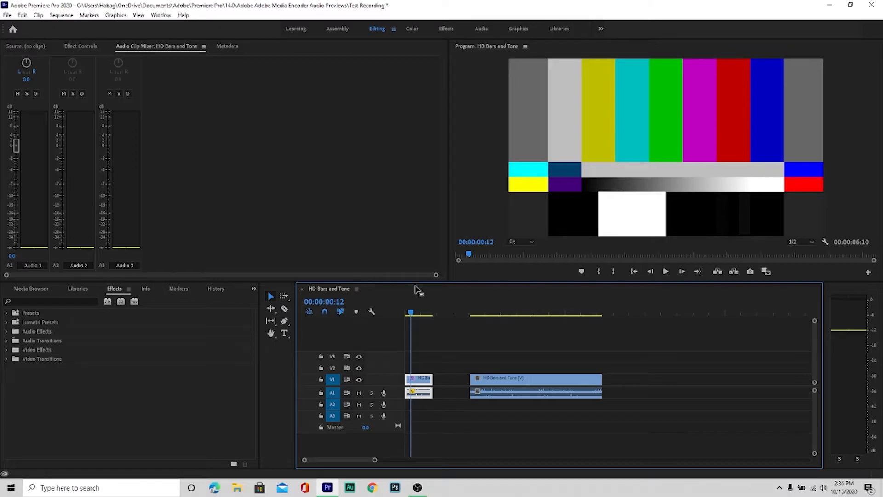
click(666, 271)
click(666, 271)
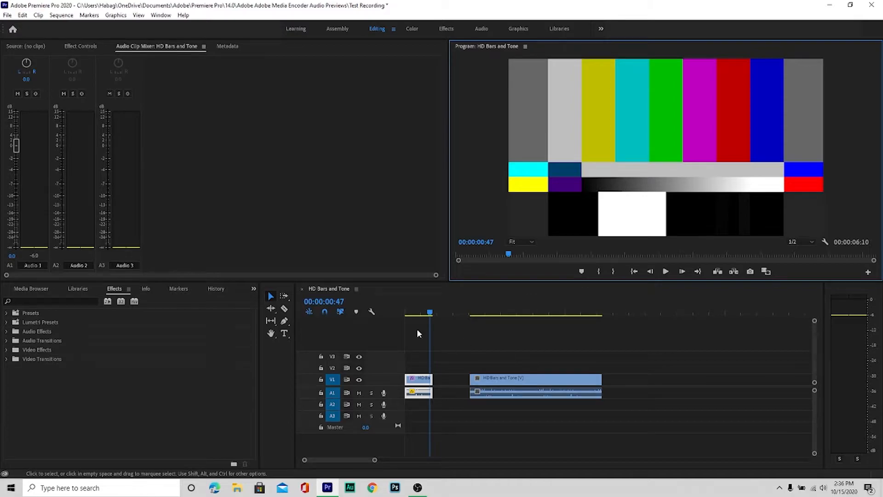
Step: Add a title reading "Type Something" over the color bars at 00:00:00:47 with the Type tool
click(285, 334)
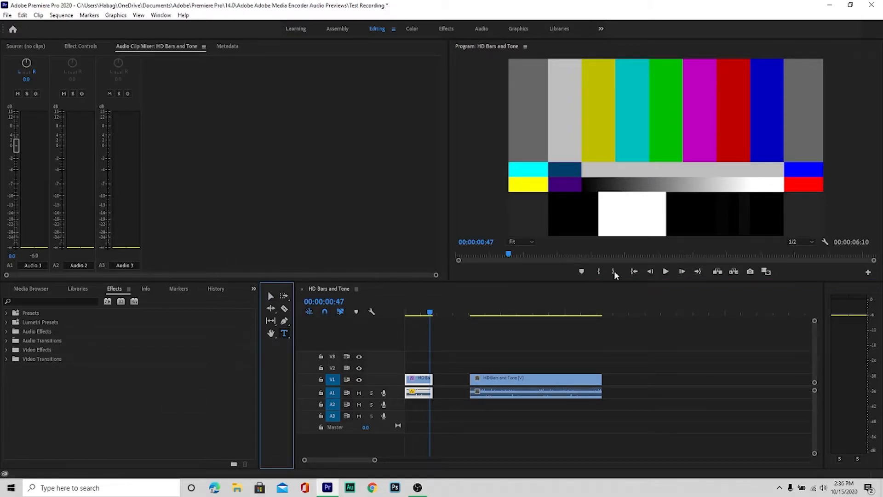
click(642, 160)
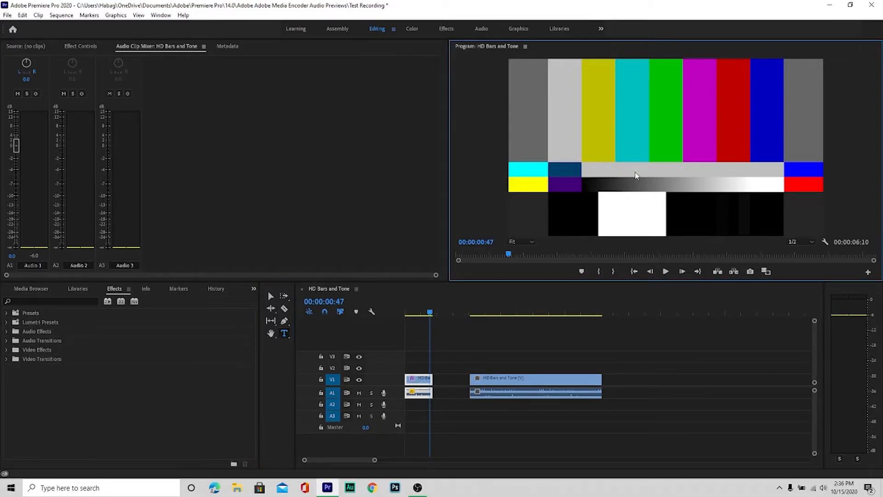
text(Type Somey)
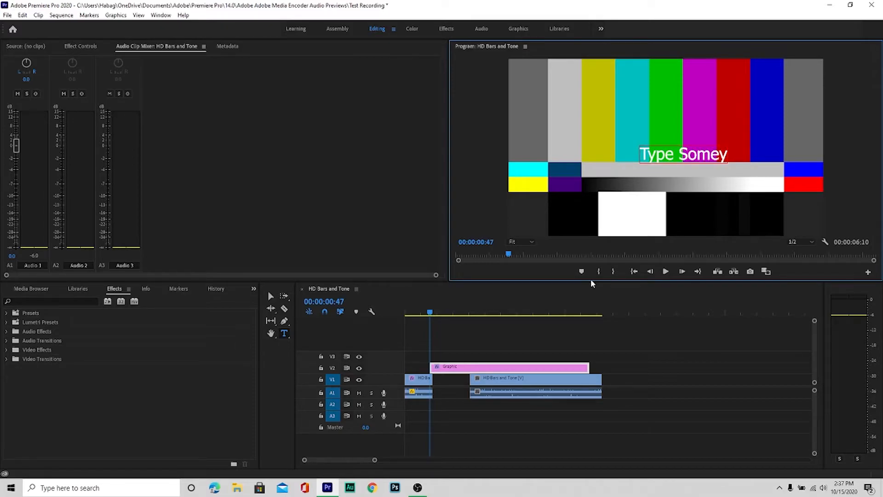
key(BackSpace)
text(thih)
key(BackSpace)
key(BackSpace)
text(ing)
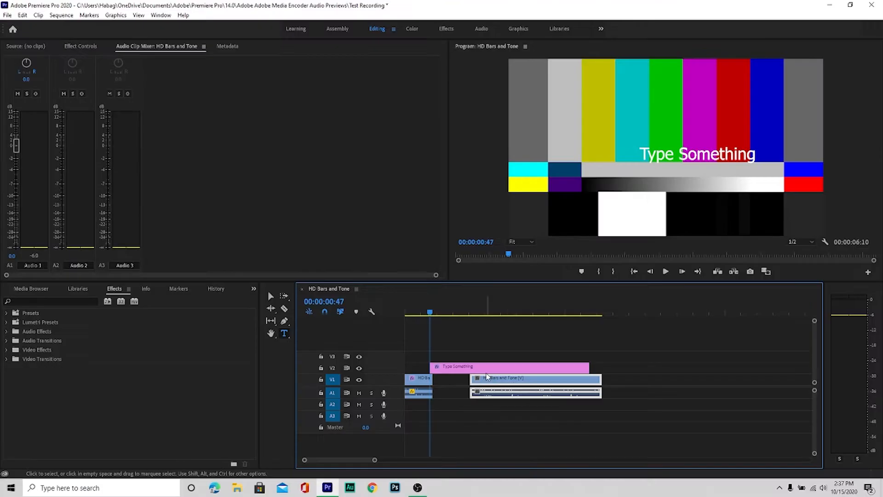
Step: Select the Type Something graphic and show its text and appearance settings in Effect Controls
click(460, 365)
click(150, 79)
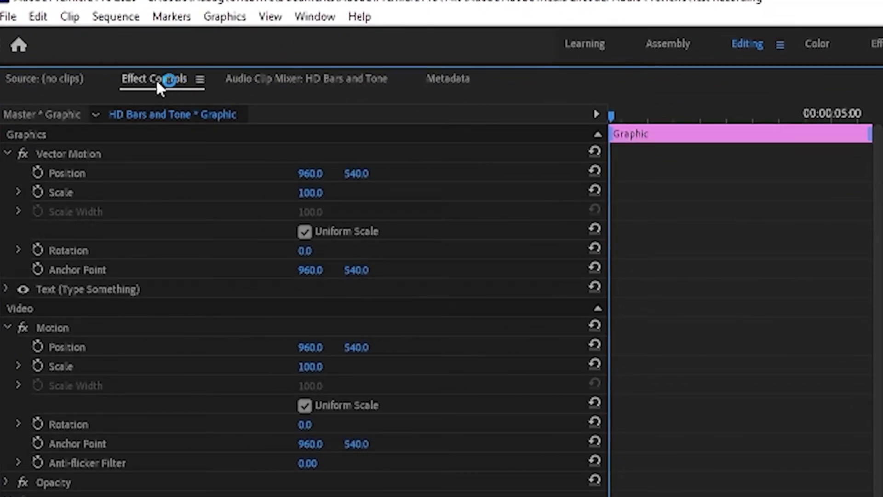
click(7, 289)
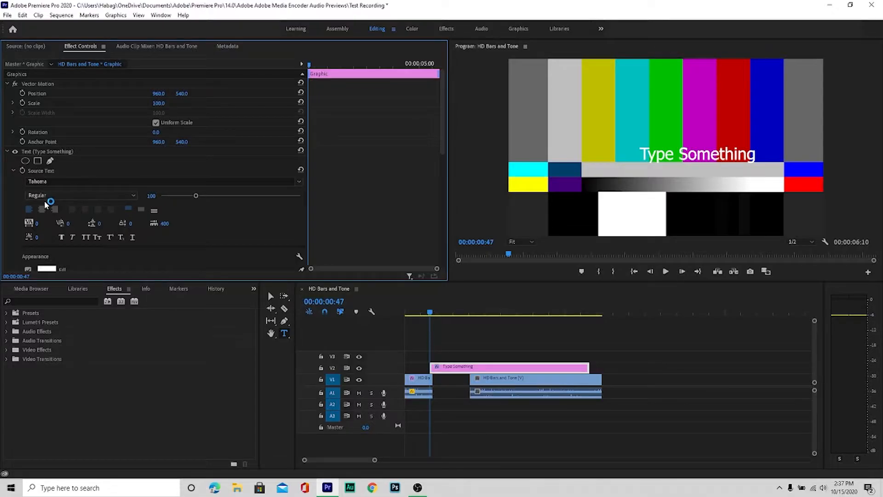
scroll(201, 479, down, 2)
scroll(69, 222, down, 1)
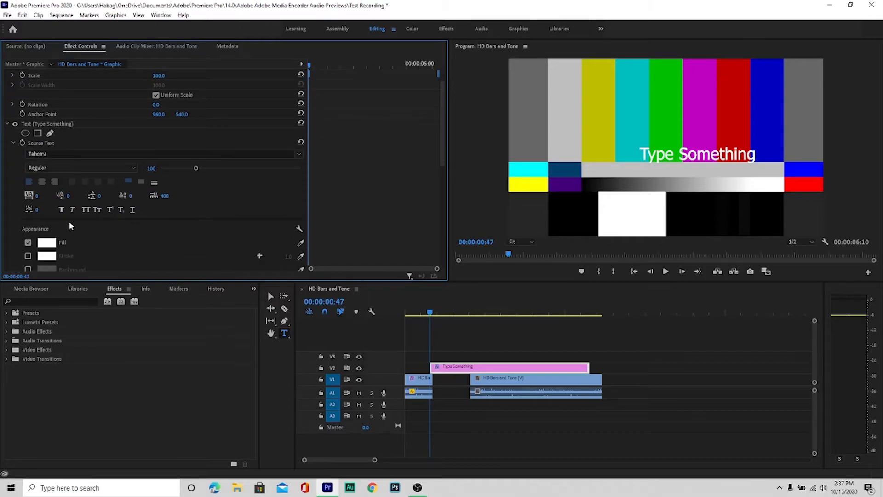
Step: Browse the available fonts and try to change the title's font to ObelixPro
click(70, 168)
click(71, 169)
click(61, 154)
scroll(119, 276, down, 3)
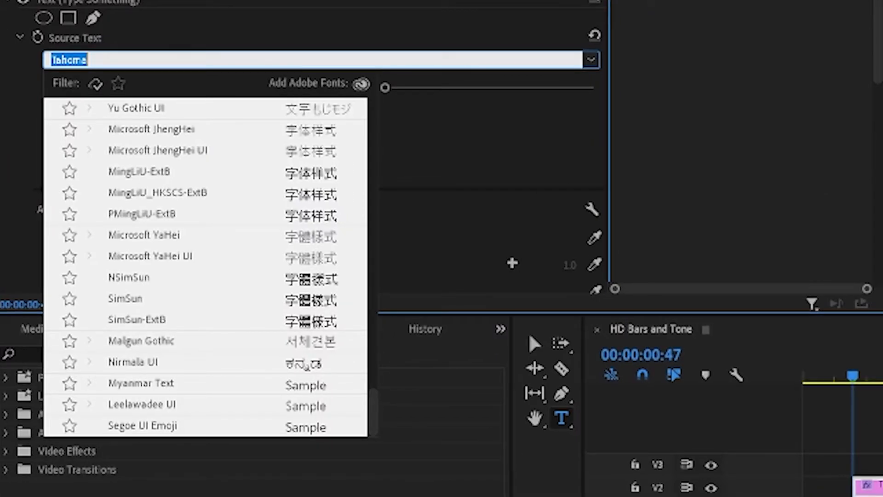
scroll(322, 388, up, 10)
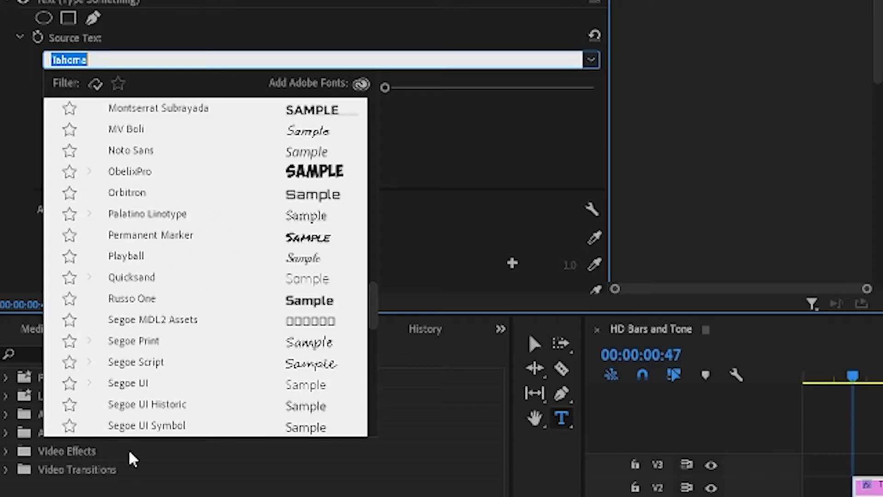
scroll(113, 331, down, 3)
scroll(113, 331, down, 3)
scroll(179, 331, up, 12)
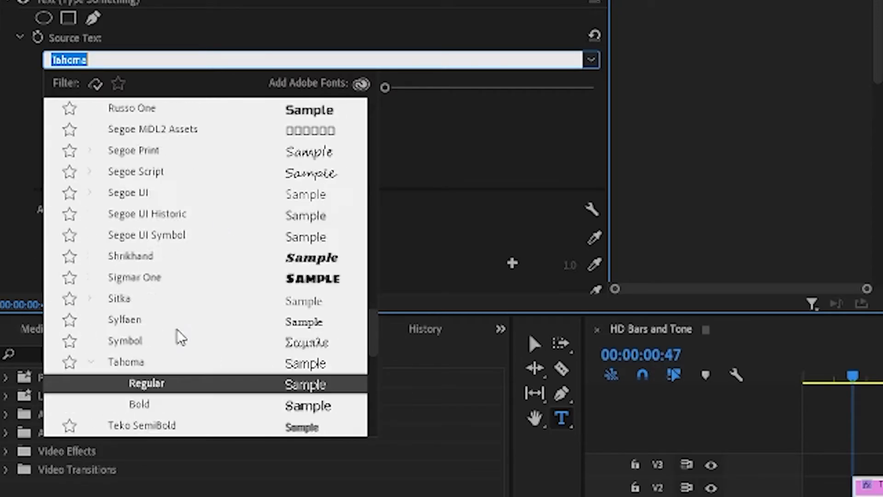
scroll(170, 329, up, 10)
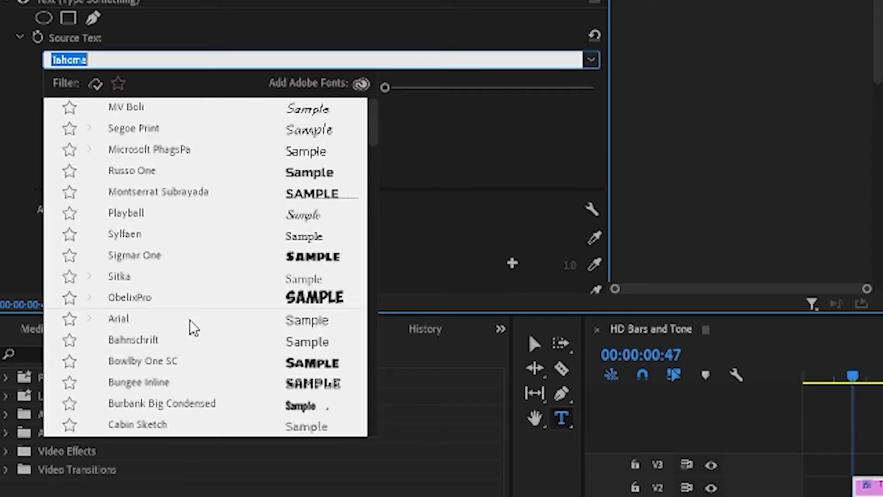
scroll(232, 252, down, 1)
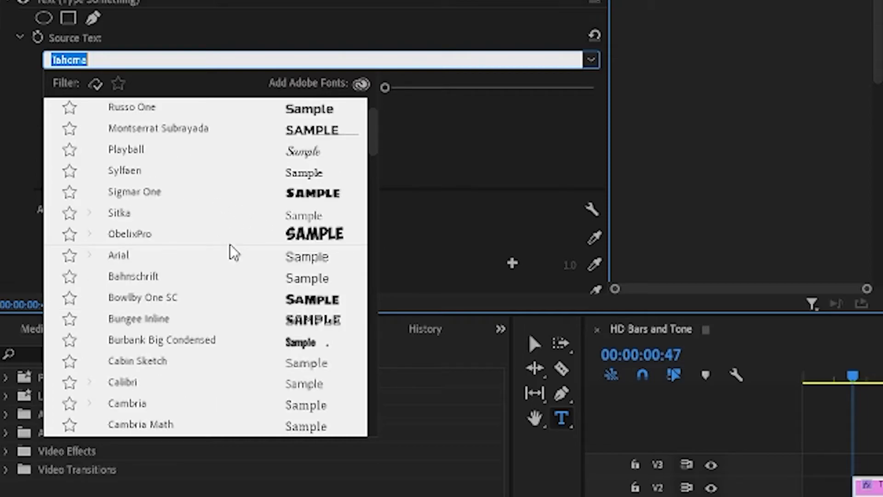
click(189, 237)
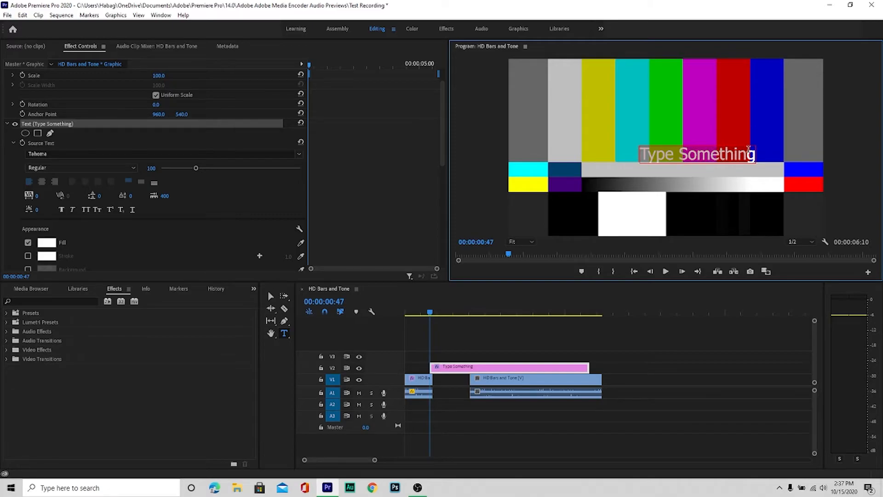
Step: Clear all of the title's text, keeping the empty text layer selected
text(g)
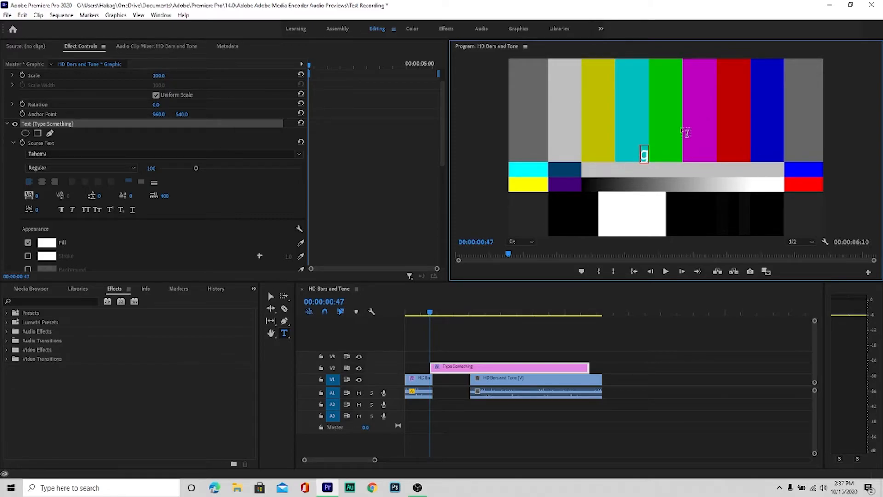
click(648, 152)
key(BackSpace)
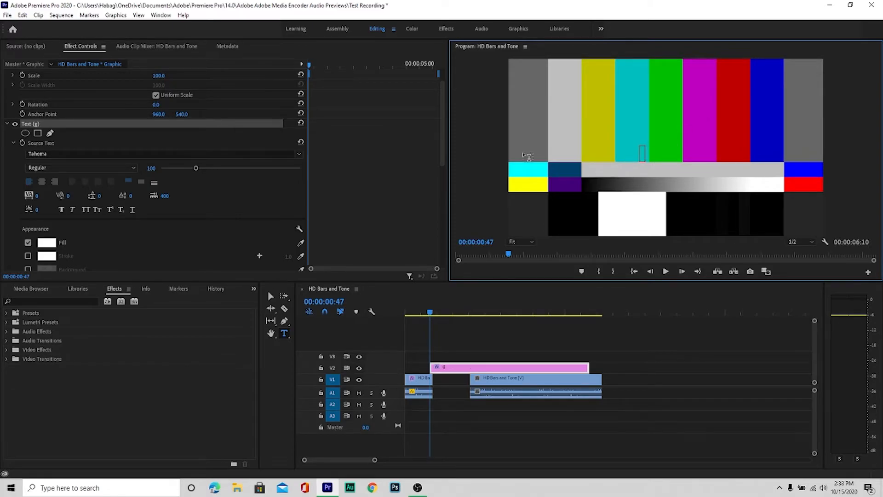
Step: Set the font of the emptied text layer to ObelixPro Regular
click(299, 154)
scroll(73, 225, down, 1)
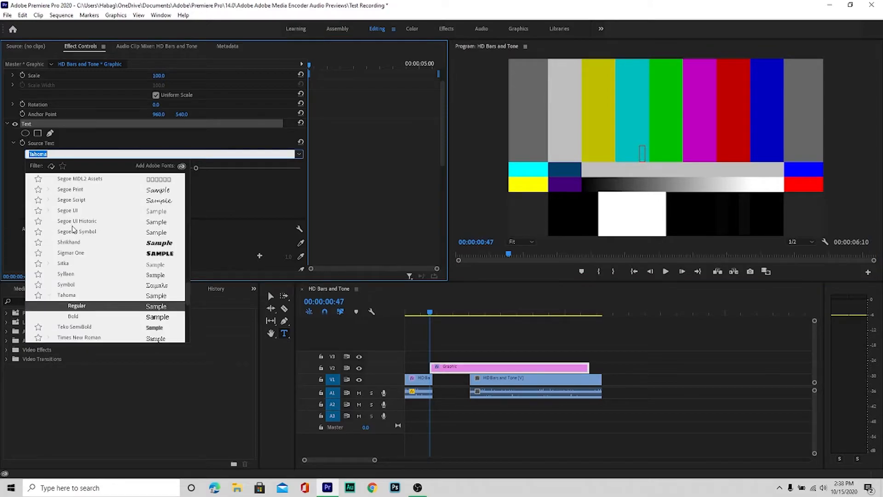
scroll(87, 283, down, 1)
scroll(84, 295, down, 4)
scroll(84, 299, up, 11)
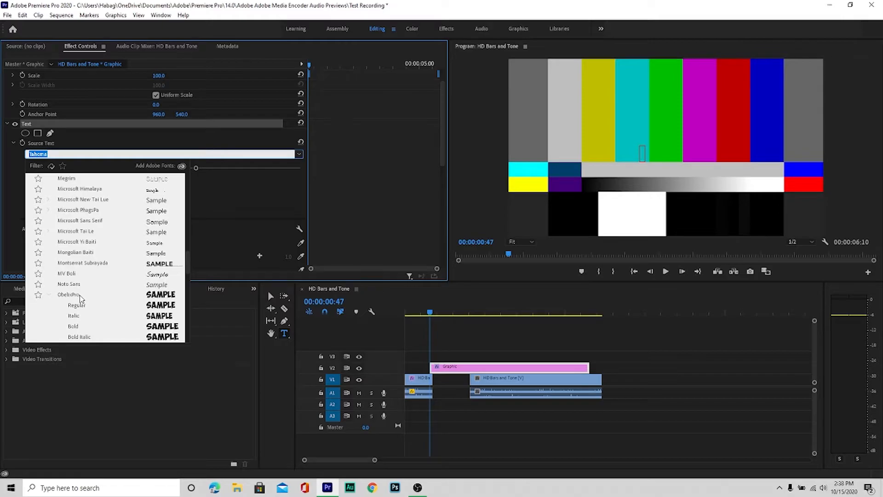
click(78, 305)
Step: Enter "TYPE SOMETHING" as the new text of the title over the color bars
click(644, 153)
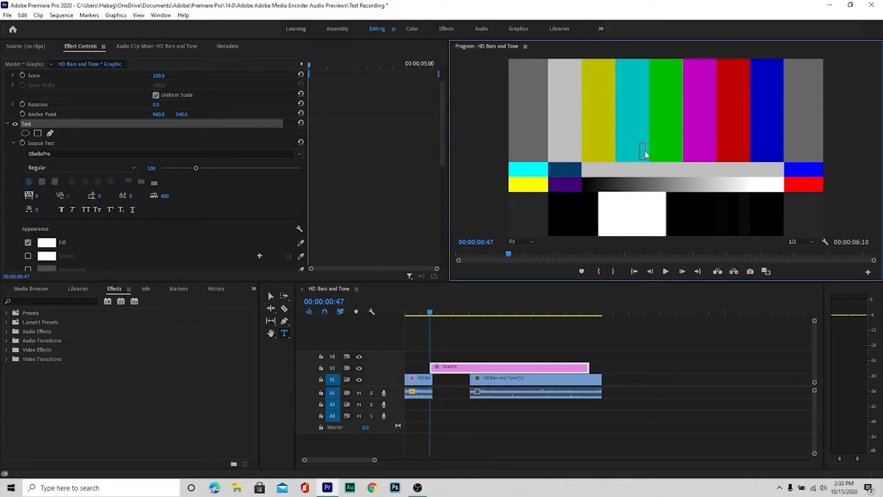
text(DS)
key(BackSpace)
key(BackSpace)
text(TP)
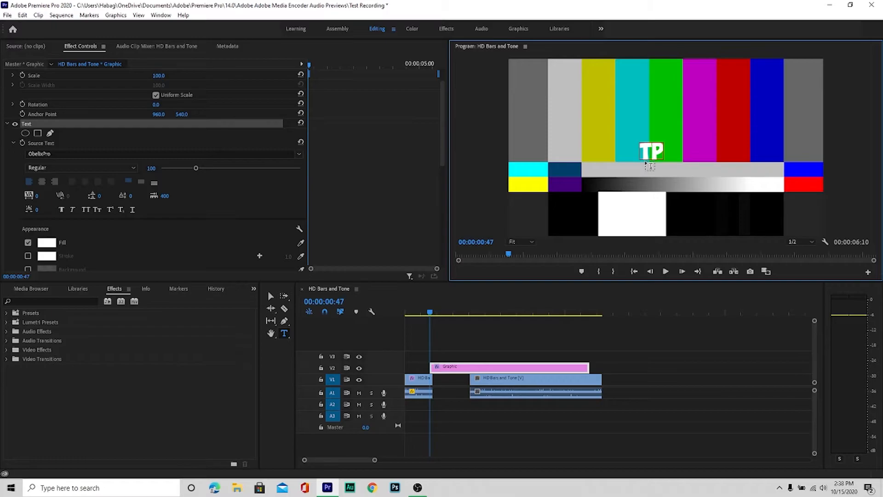
key(BackSpace)
text(YPE SO)
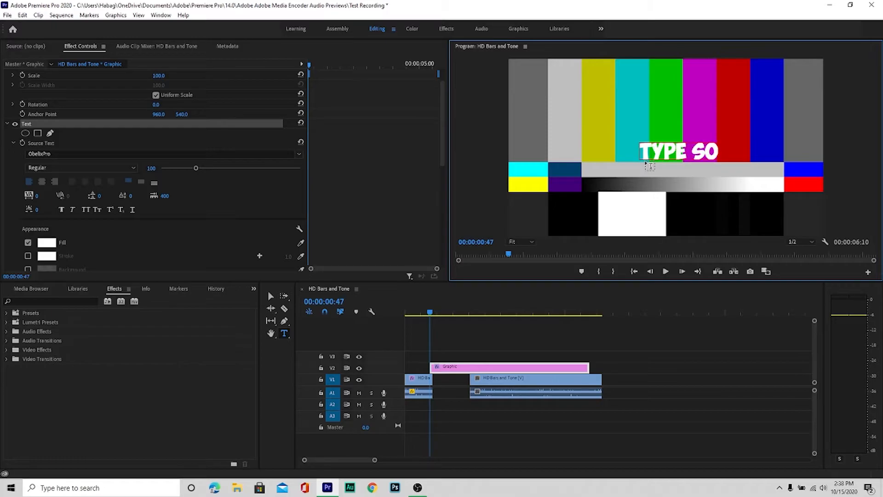
text(METHING)
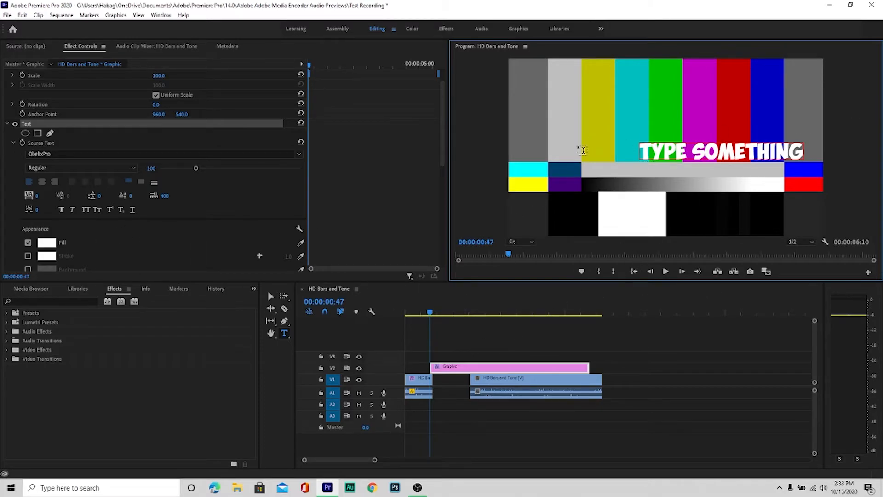
Step: Select the whole "TYPE SOMETHING" text and switch to the Graphics workspace with its Essential Graphics edit settings shown
drag(645, 152, 834, 157)
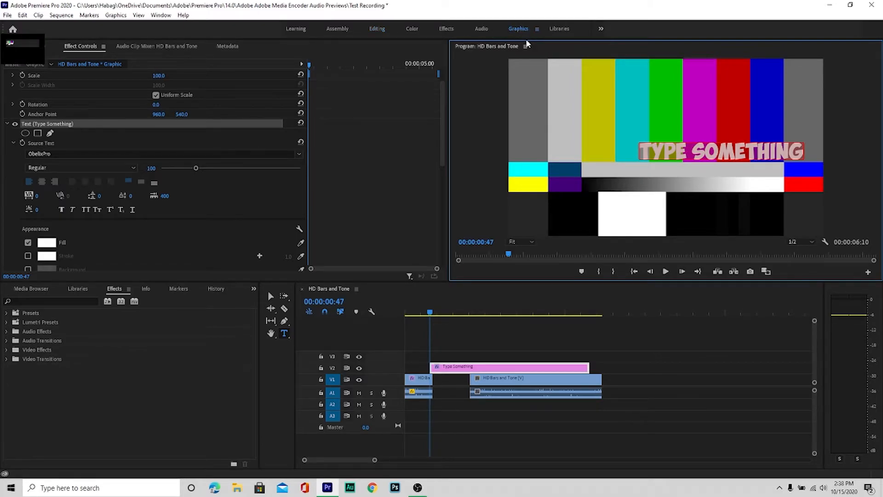
click(521, 28)
click(758, 63)
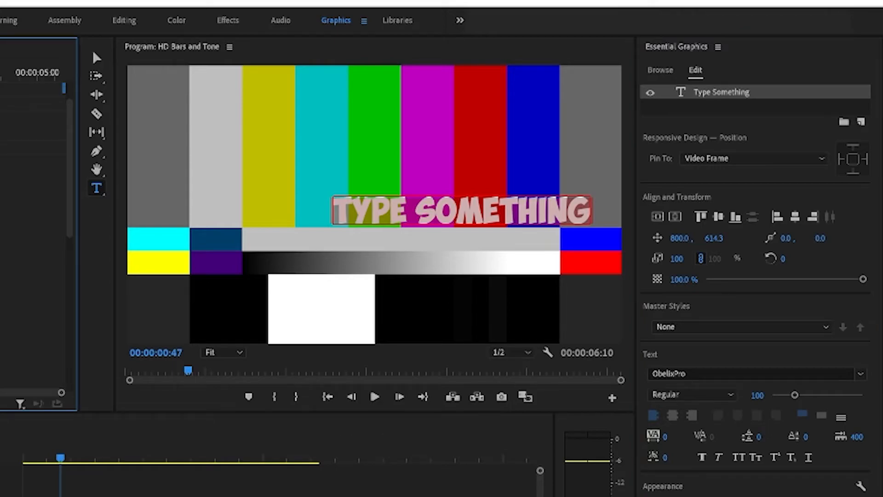
scroll(32, 230, down, 10)
scroll(53, 331, down, 6)
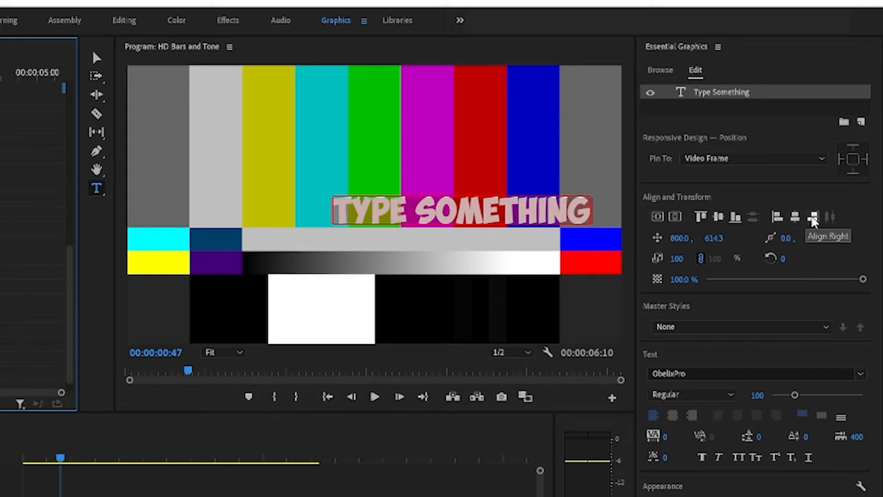
Step: Try the title's vertical and top alignments, then center it in the frame both horizontally and vertically
click(718, 217)
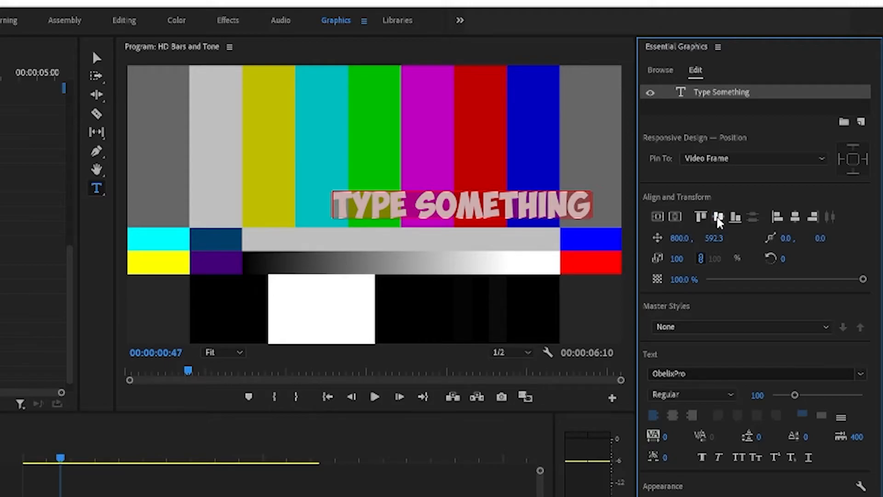
click(701, 217)
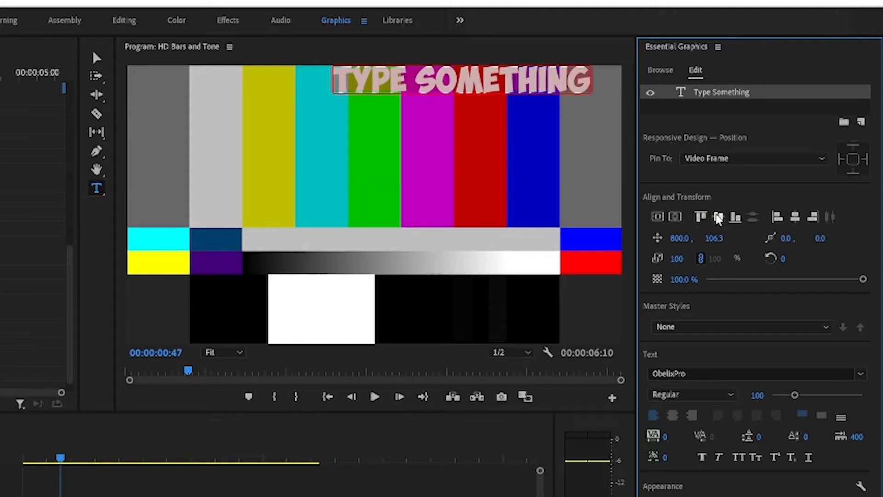
click(795, 218)
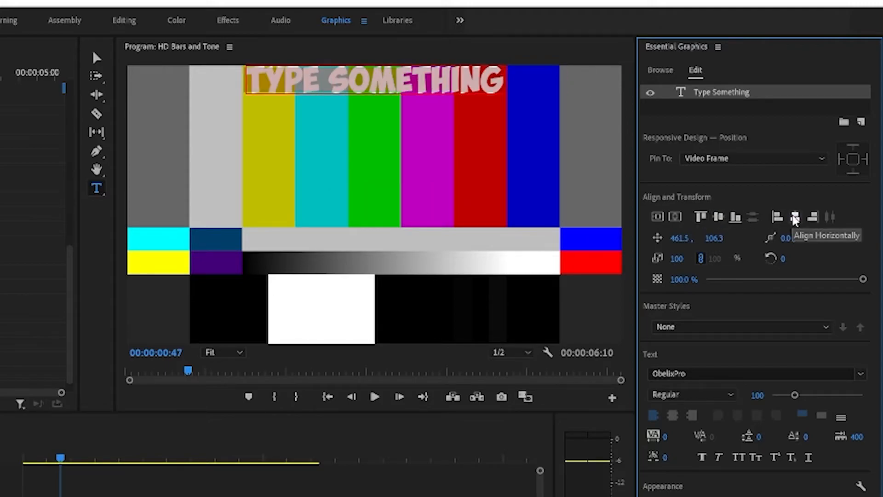
click(718, 218)
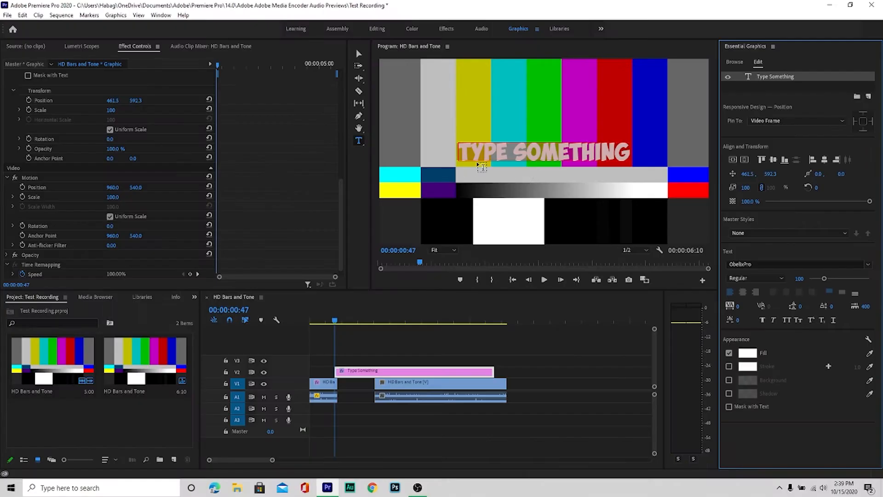
Step: Extend the start of the title graphic on V2 back to the beginning of the sequence
click(382, 237)
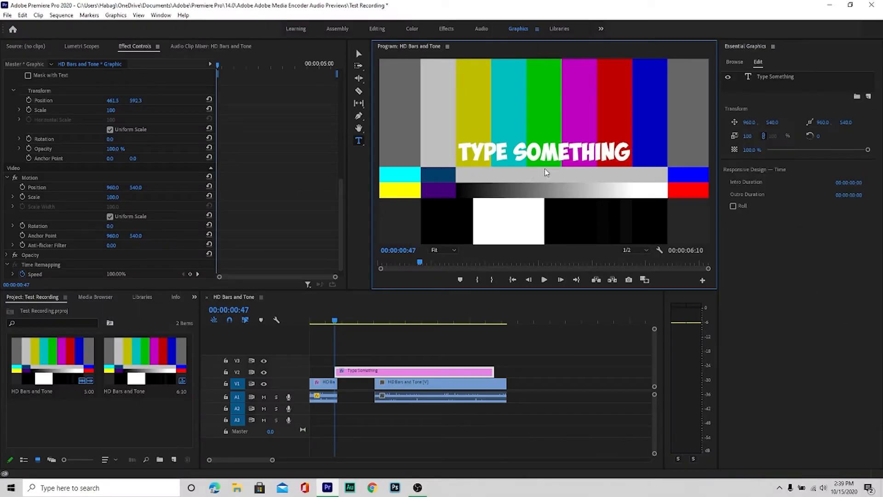
click(549, 173)
click(351, 421)
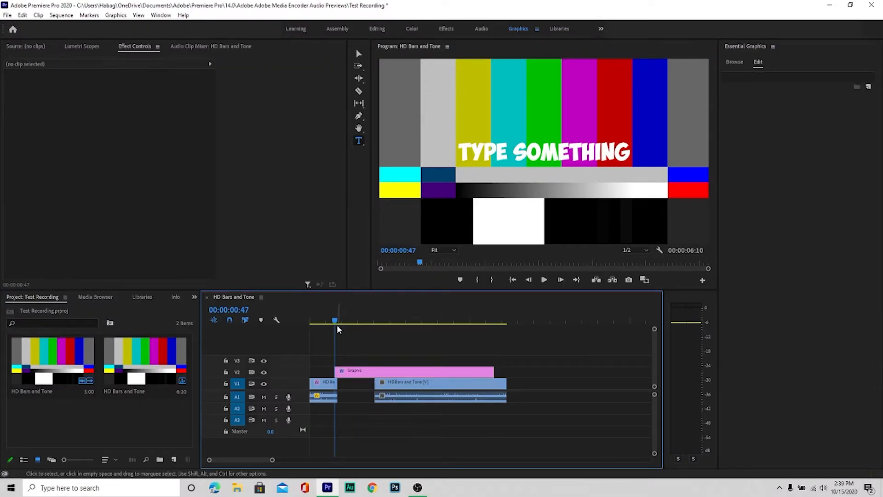
click(353, 372)
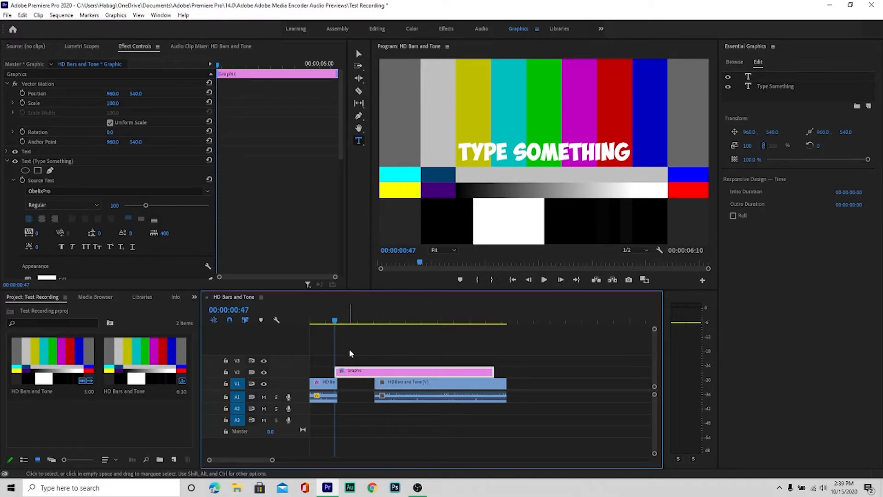
drag(336, 372, 310, 372)
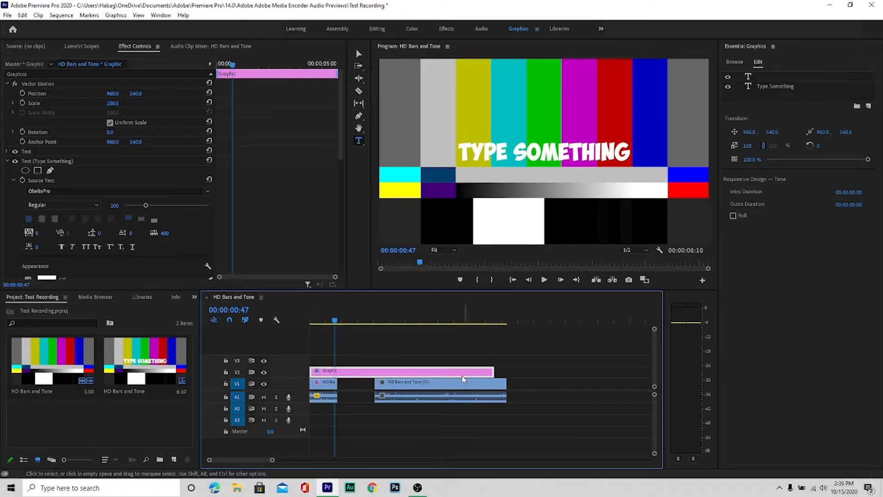
Step: Play the sequence from its beginning to check the title over the footage and the gap
drag(328, 321, 292, 326)
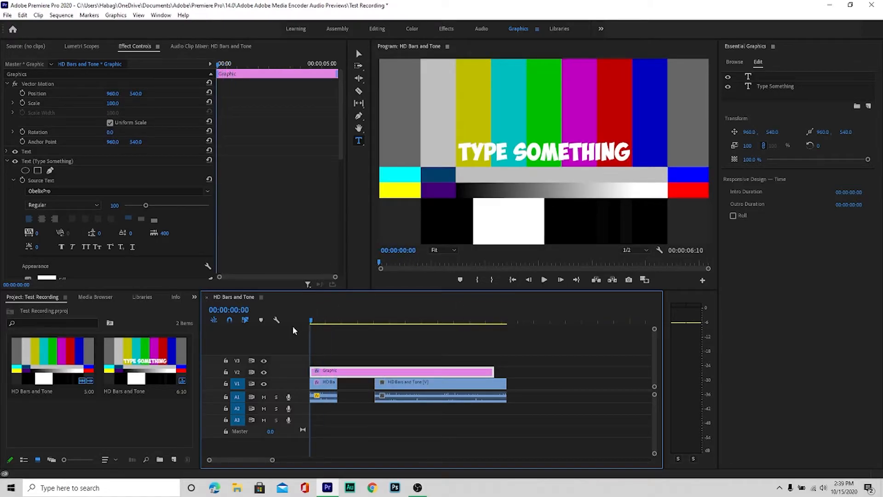
click(543, 280)
click(543, 280)
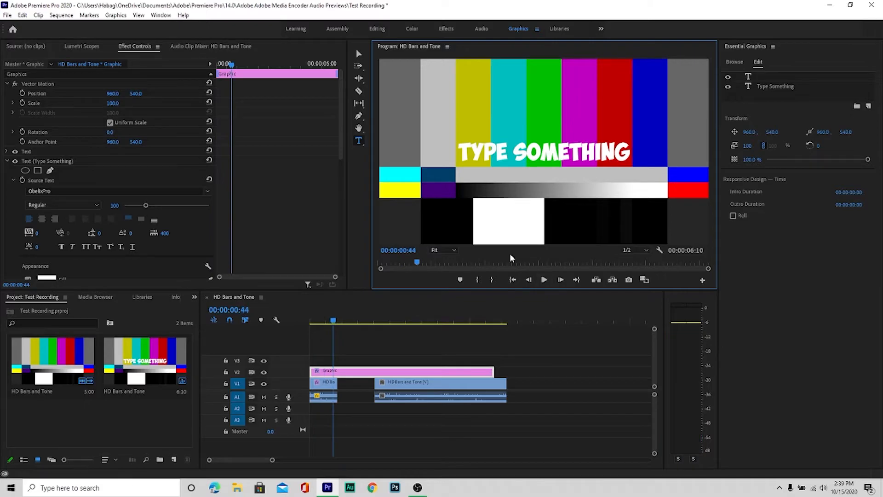
click(543, 279)
click(543, 280)
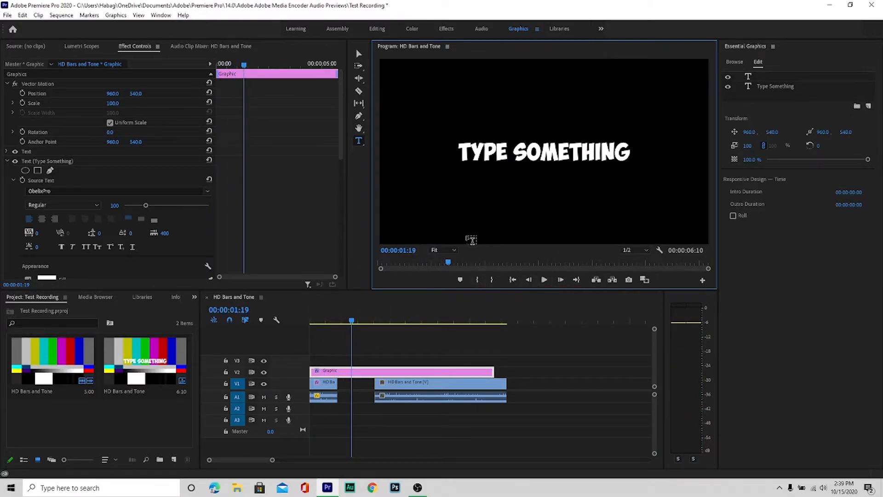
Step: Examine the video and audio effect settings of the first HD Bars and Tone clip, including Lumetri Color and volume
click(331, 382)
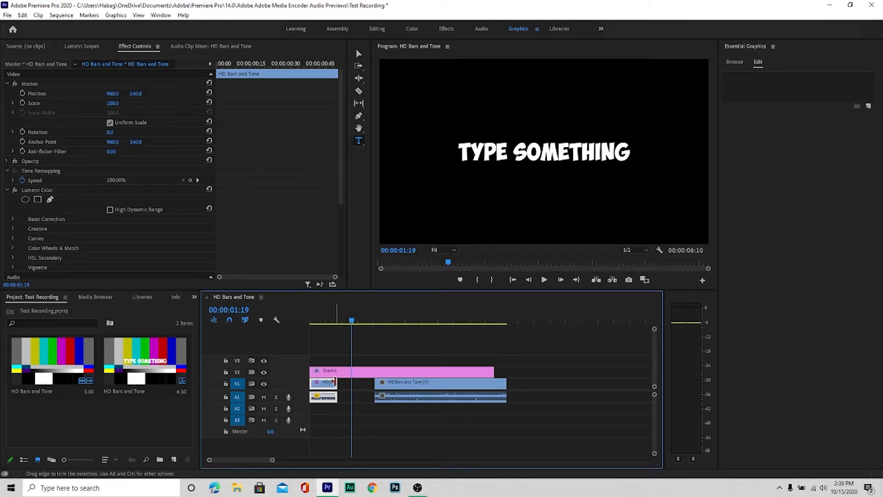
click(91, 298)
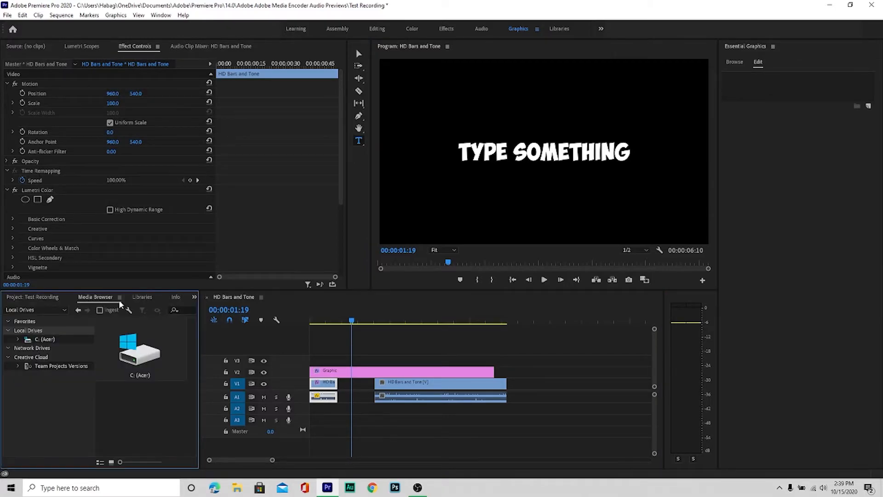
click(131, 300)
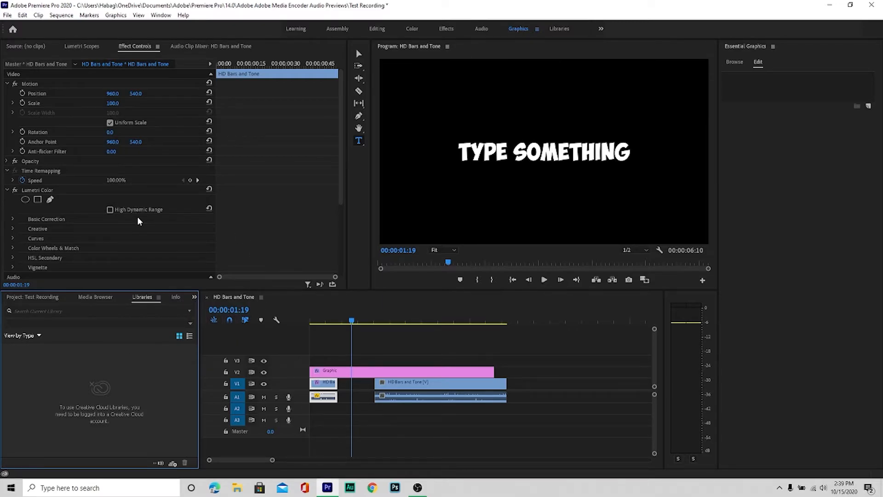
scroll(135, 211, down, 6)
scroll(134, 210, up, 6)
scroll(135, 211, down, 5)
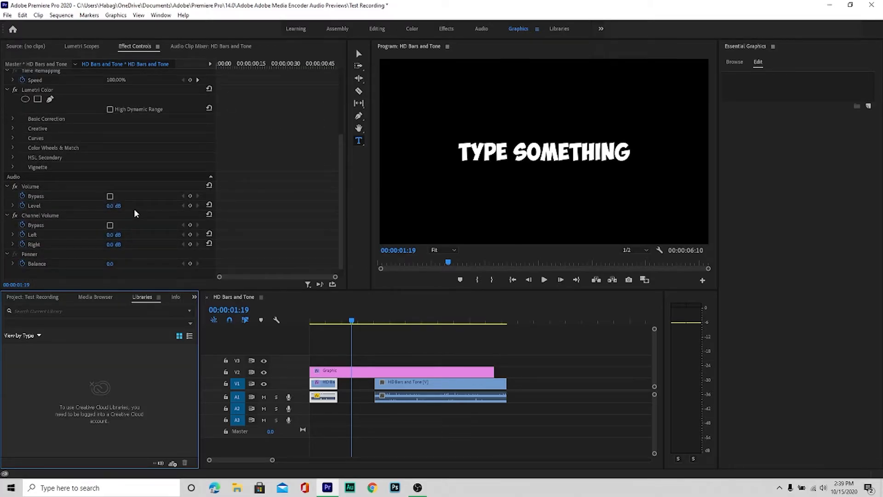
scroll(134, 209, up, 3)
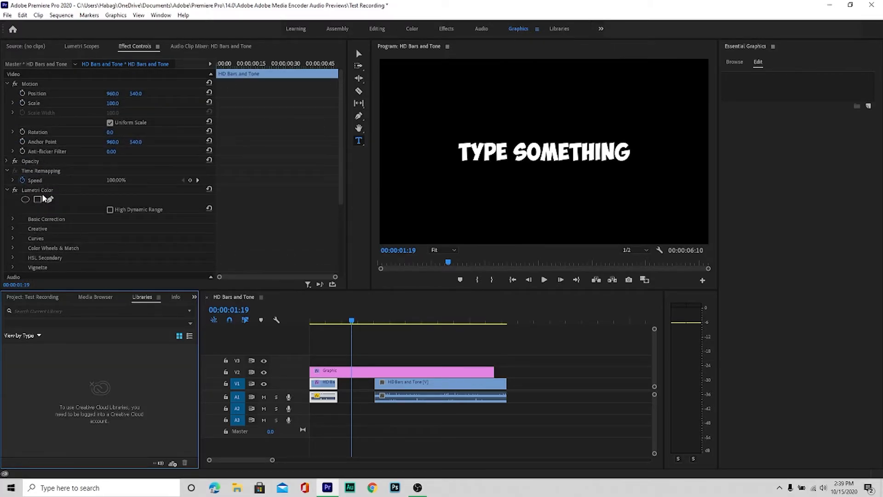
Step: In the Editing workspace, add a Motion Scale keyframe to the title graphic at the start of the clip
click(370, 29)
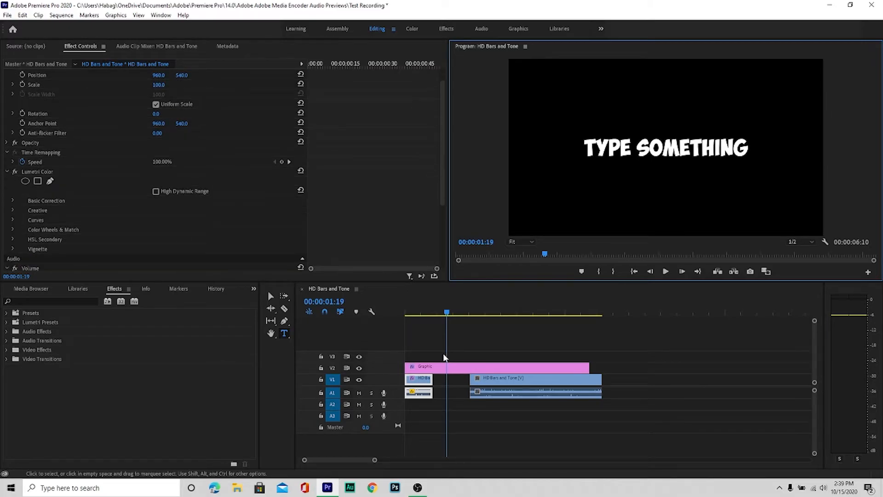
click(431, 367)
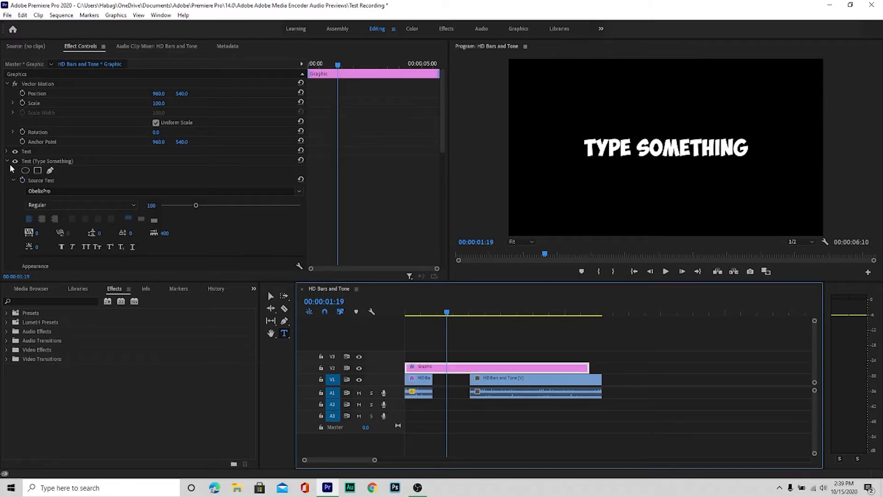
click(7, 161)
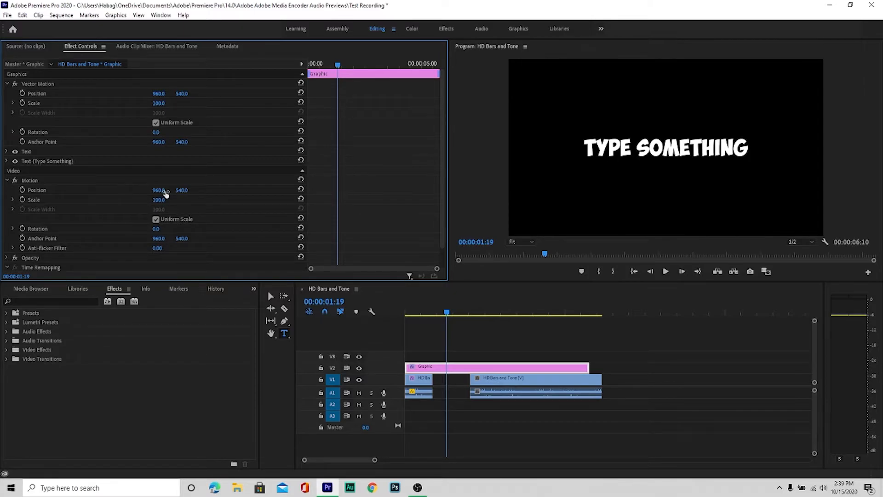
drag(338, 65, 307, 77)
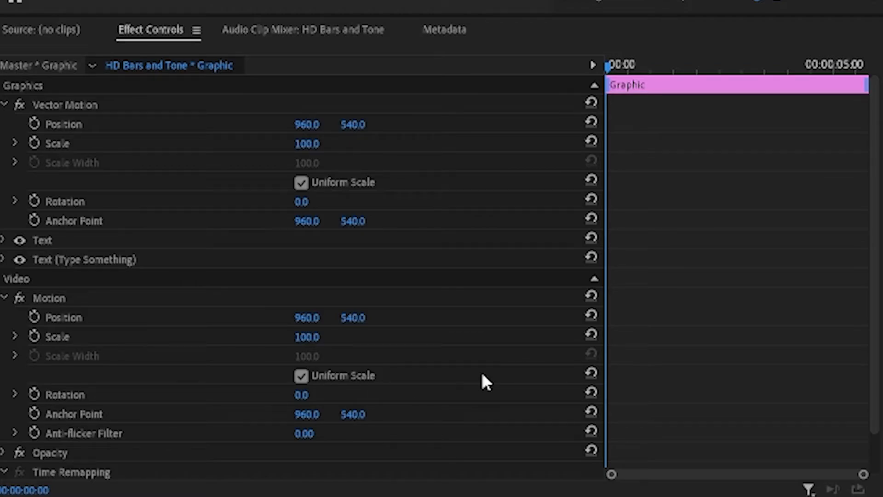
click(33, 335)
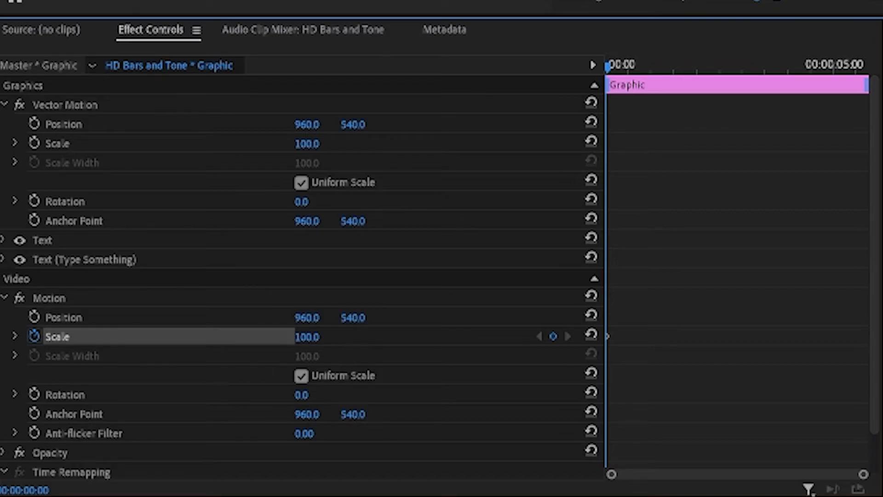
Step: Add a second Motion Scale keyframe at 00:00:00:45 with a value of 171
drag(612, 83, 645, 82)
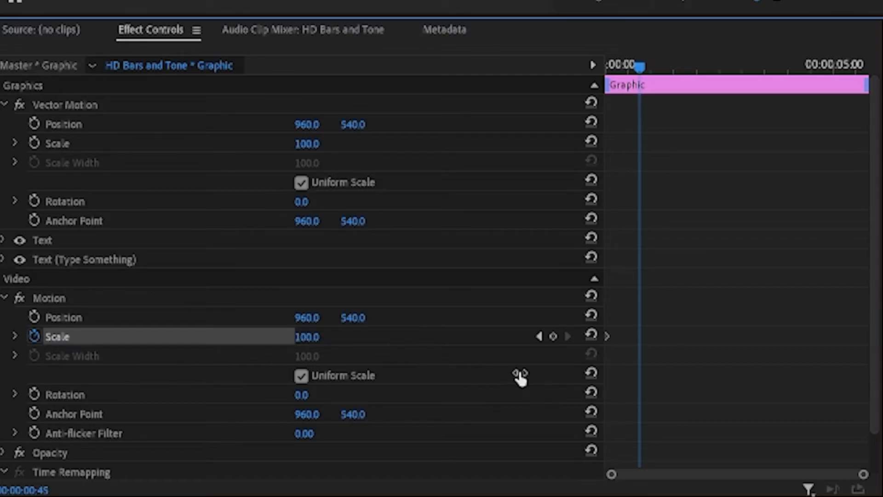
click(318, 338)
click(347, 355)
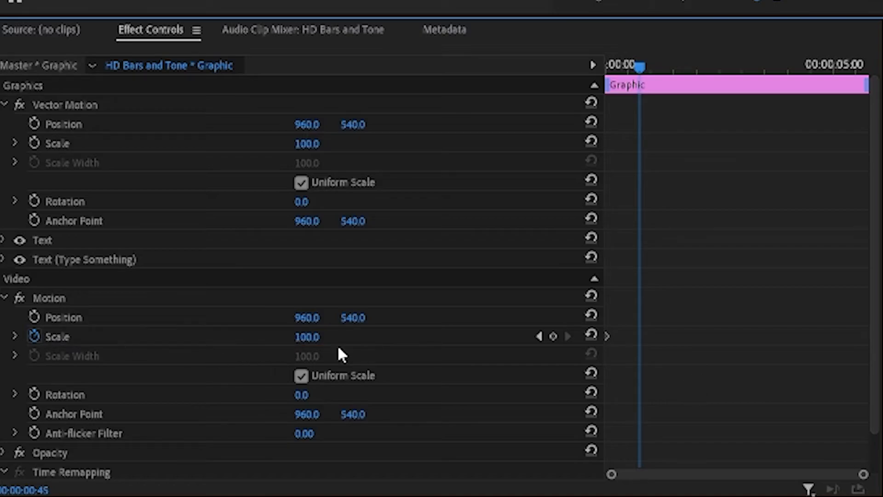
drag(319, 338, 465, 365)
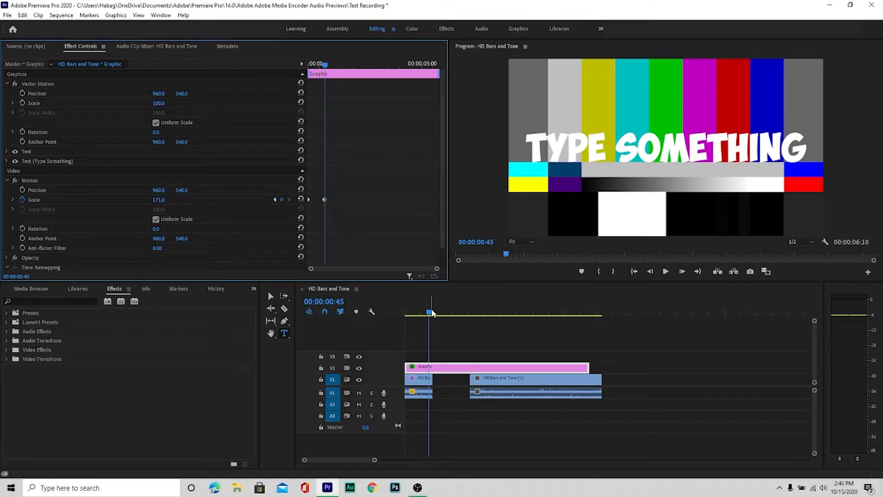
Step: Play the title's scale animation from the sequence start and return the playhead to the beginning
drag(431, 311, 399, 317)
click(667, 272)
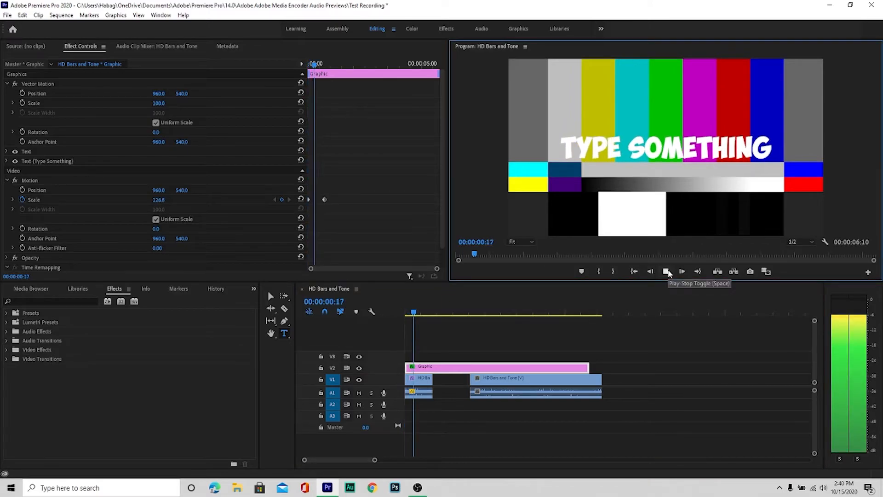
drag(440, 315, 400, 319)
Step: Speed up the title's zoom by moving its second Scale keyframe closer to the first, and play the result
drag(311, 270, 340, 271)
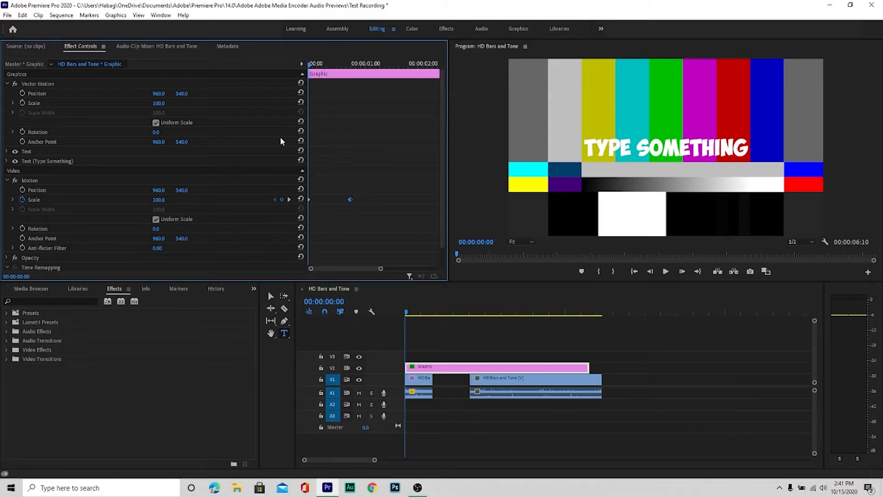
drag(350, 200, 320, 205)
click(665, 272)
click(665, 272)
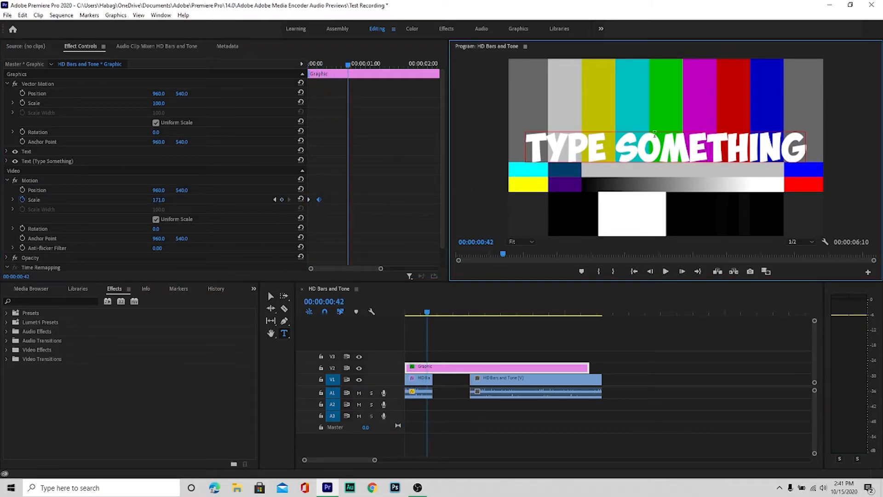
Step: Close Premiere Pro to return to the desktop
click(482, 439)
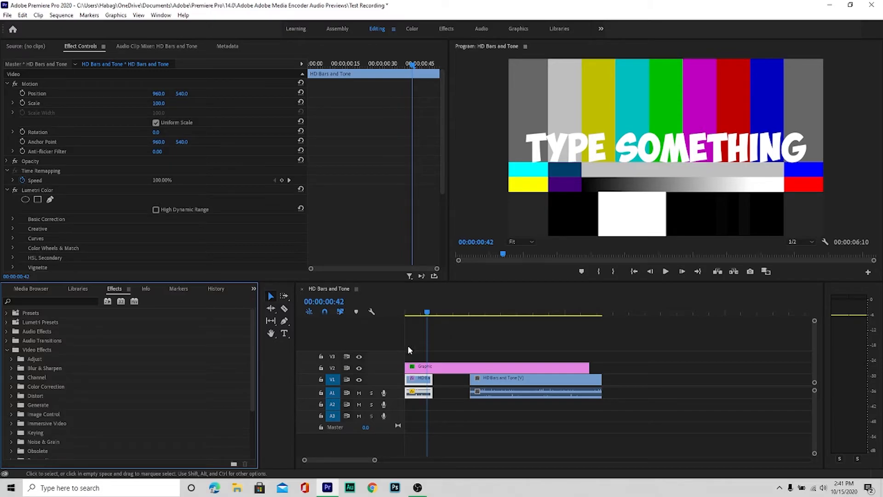
click(872, 5)
click(443, 252)
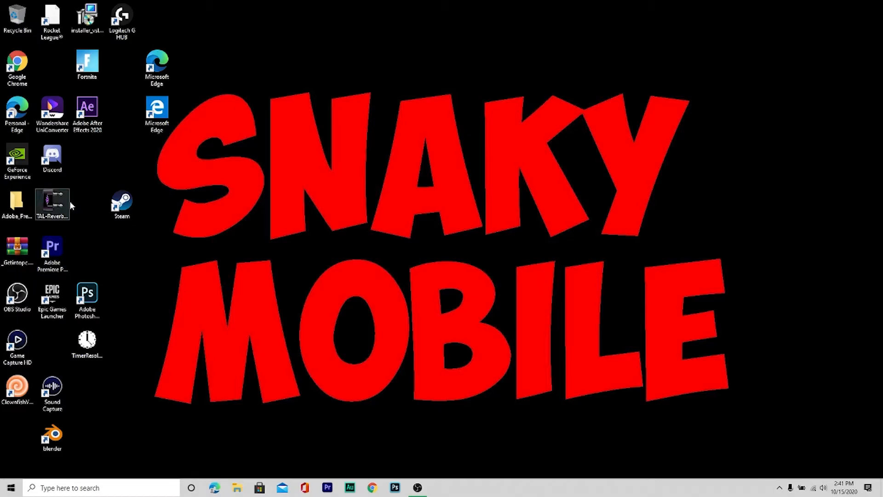
Step: Search Windows for "en" and launch Adobe Media Encoder 2020
click(93, 494)
text(en)
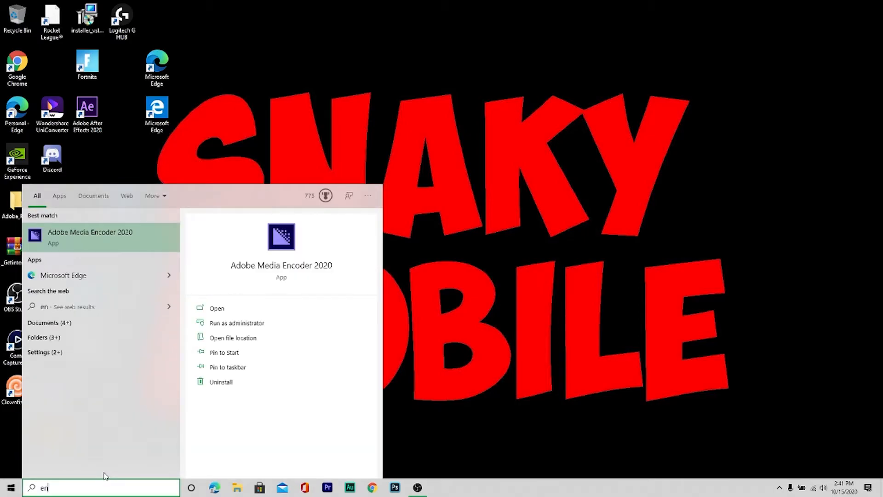
key(Return)
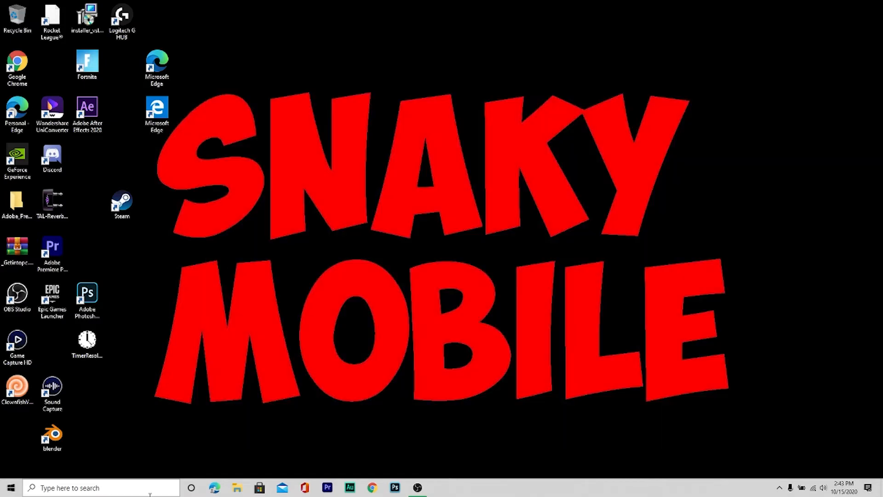
click(150, 493)
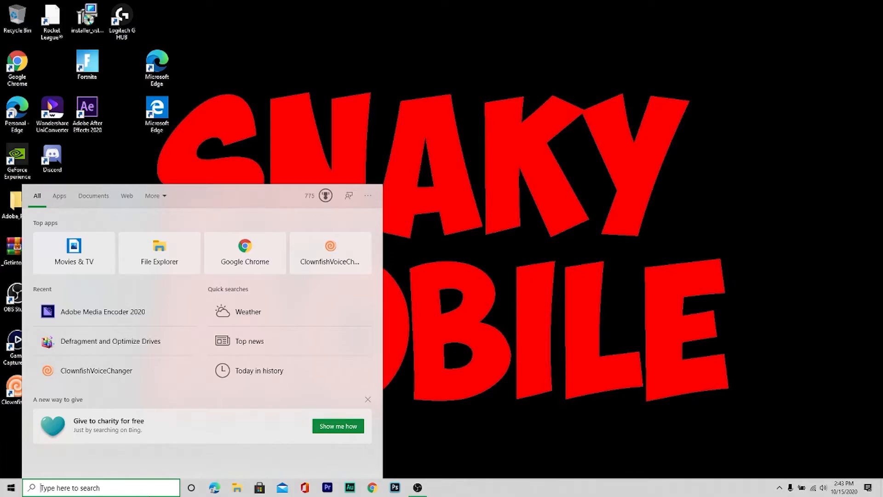
text(pho)
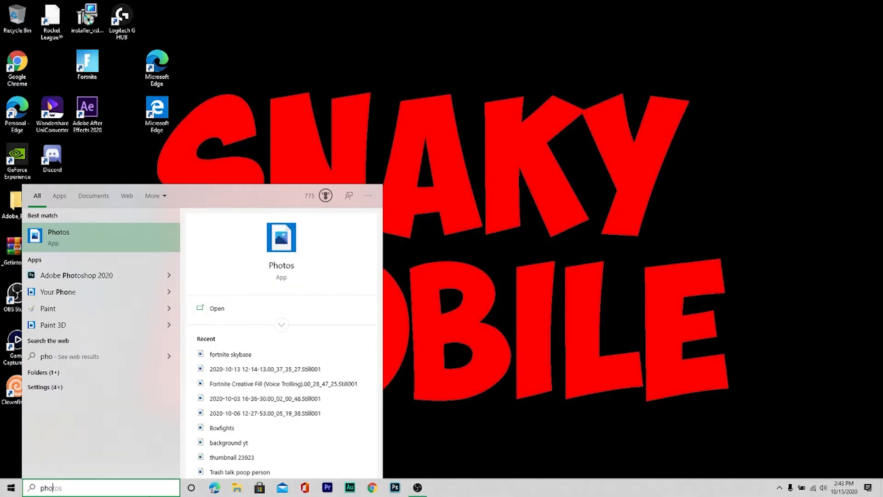
key(BackSpace)
text(o)
key(Return)
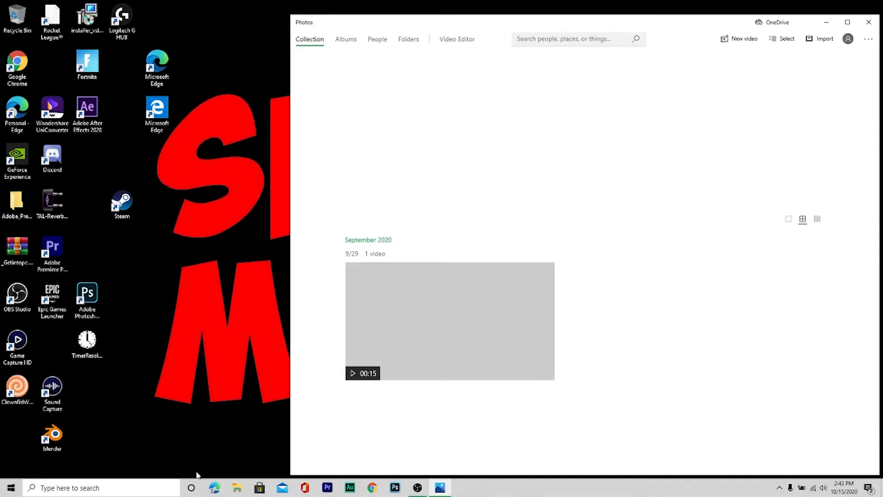
click(868, 22)
Step: Search Windows for "ph" and launch Adobe Photoshop 2020
click(101, 488)
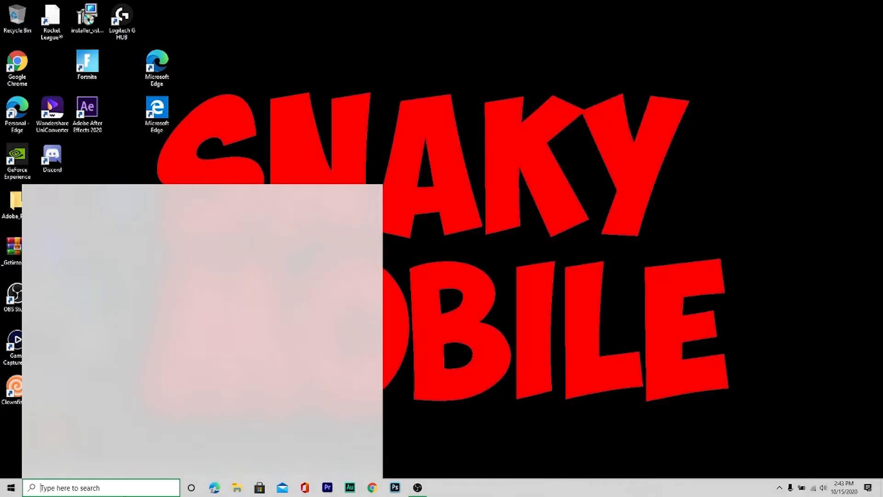
text(ph)
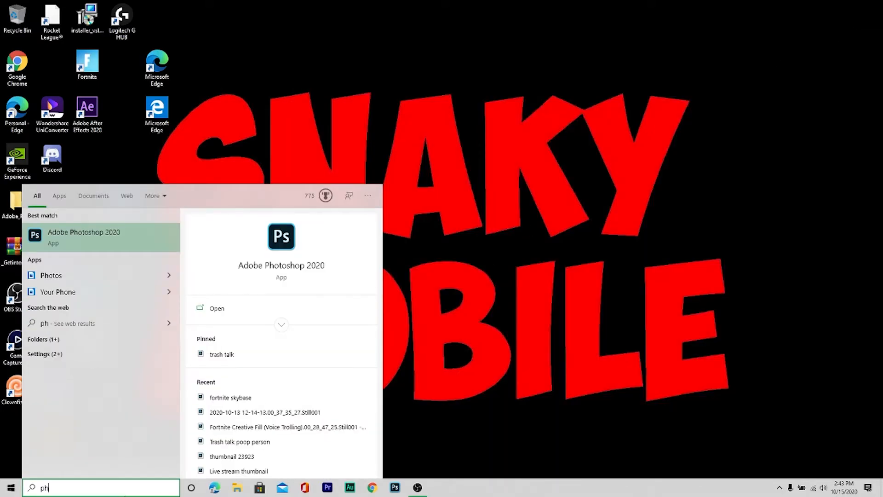
key(Return)
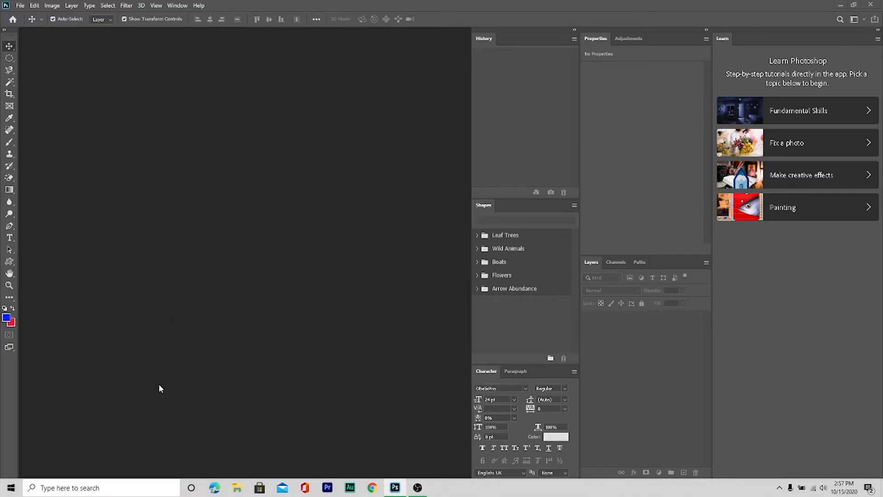
Step: Switch to Chrome, save the sunset lake wallpaper from the image results as a JPEG in Downloads, and open it in Photoshop
key(alt+Tab)
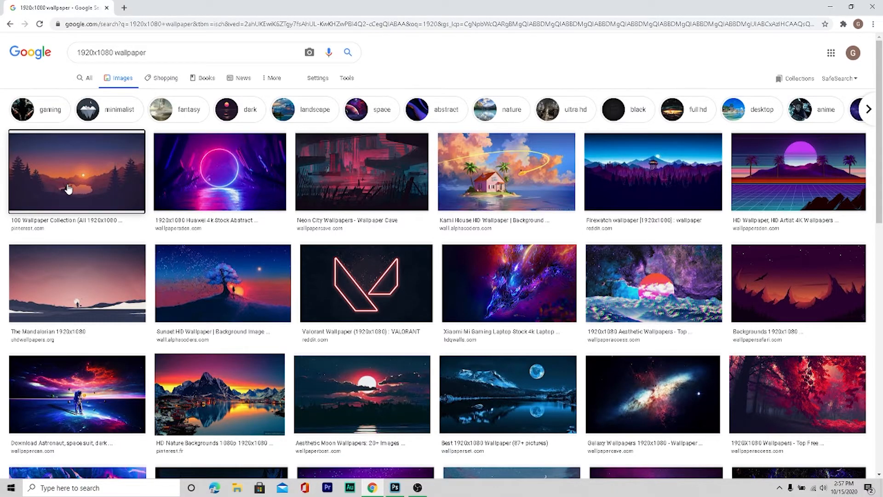
click(69, 187)
right_click(632, 216)
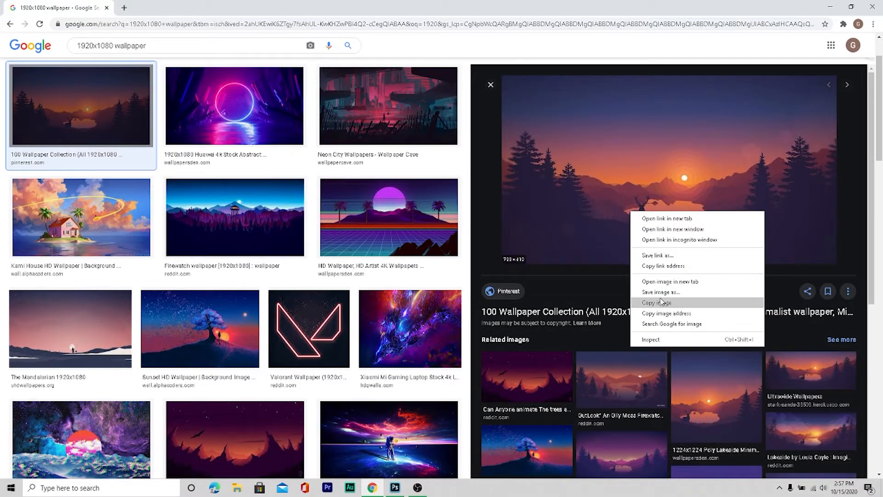
click(663, 297)
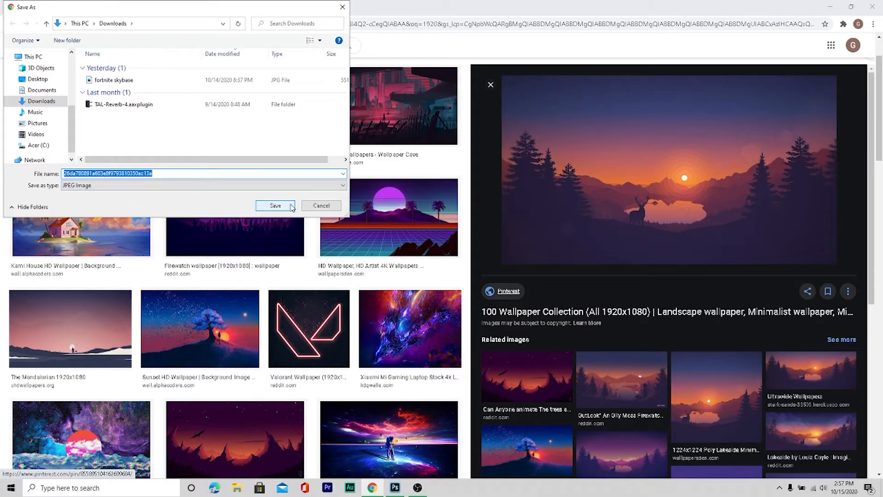
click(291, 205)
drag(54, 466, 266, 258)
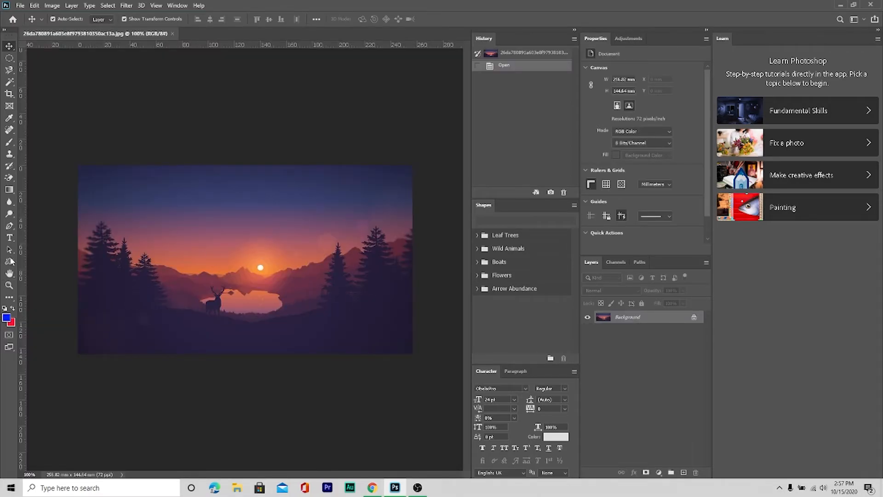
Step: Add the text "AMAZING!" in the sky area of the wallpaper with the Type tool
click(9, 239)
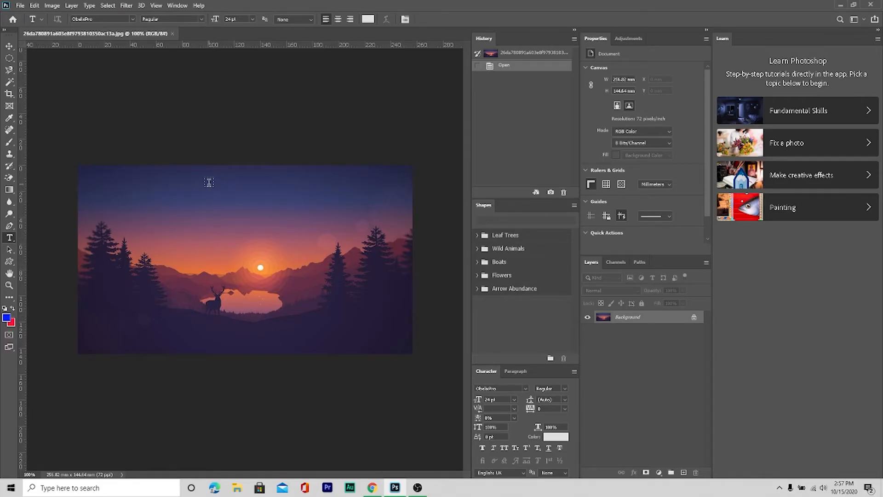
click(206, 200)
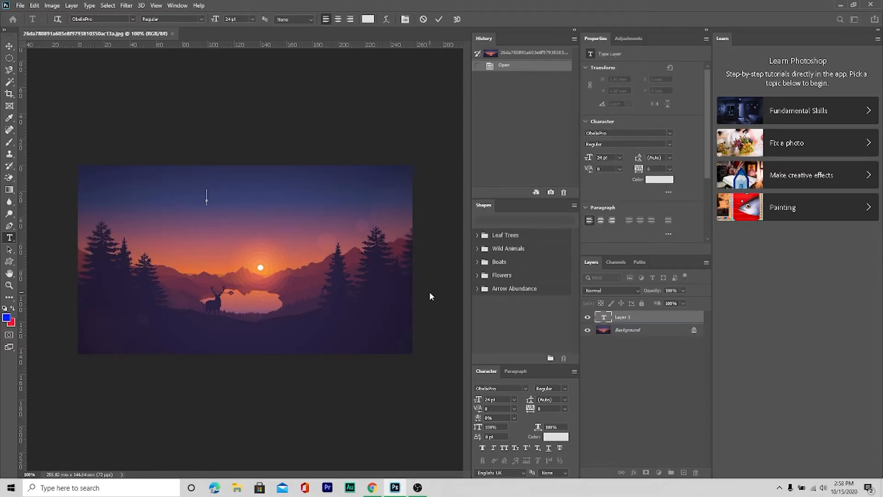
text(AMAZ)
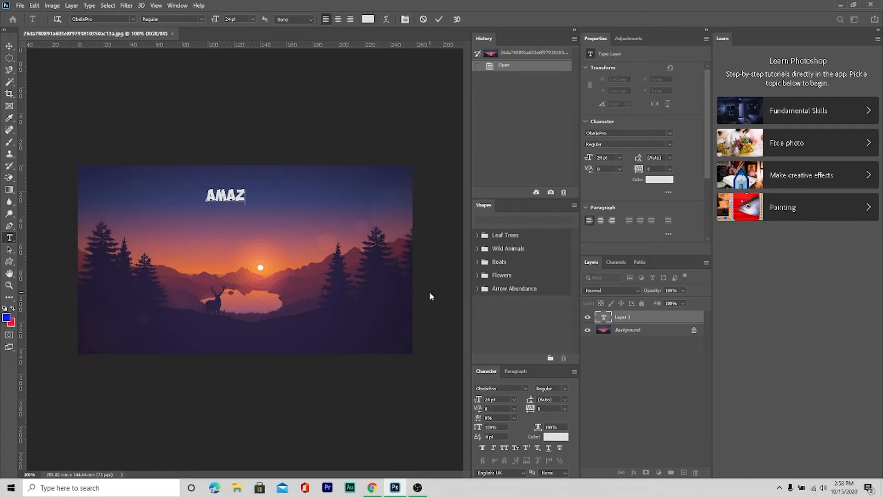
text(ING!)
Step: Enlarge the AMAZING! text to about 124 mm wide and center it horizontally in the sky, then commit the transform
click(9, 46)
drag(239, 187, 279, 209)
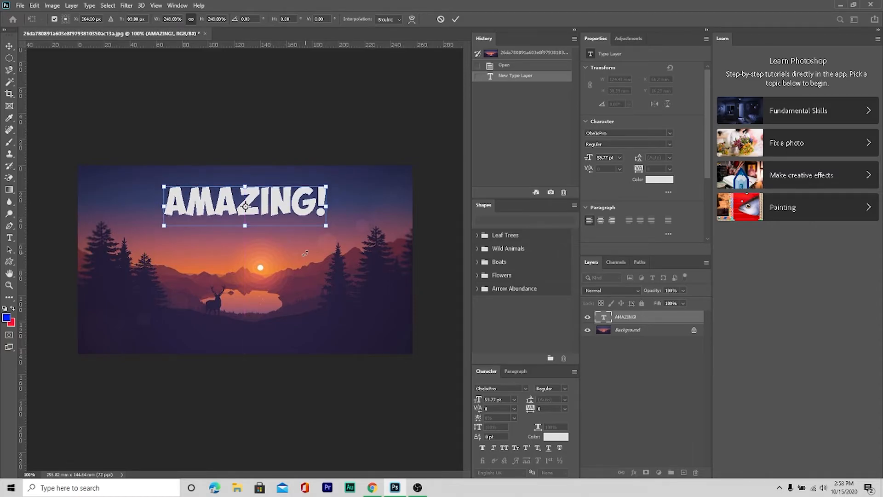
double_click(635, 316)
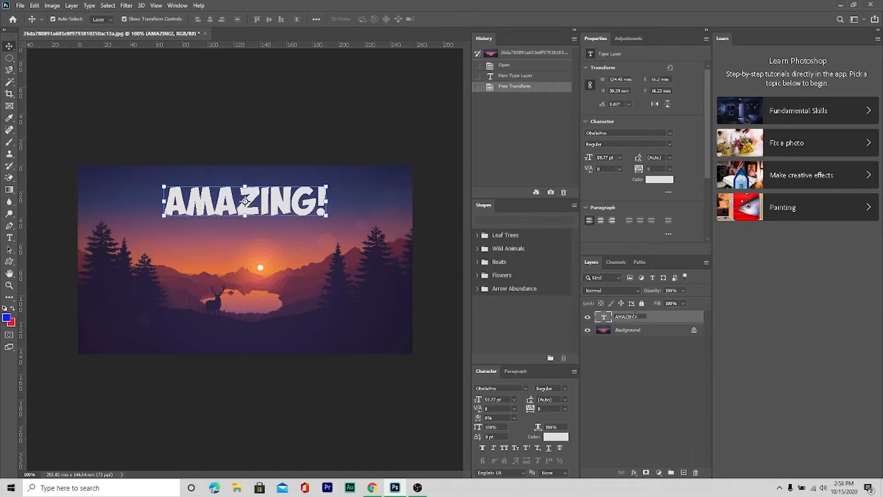
click(642, 366)
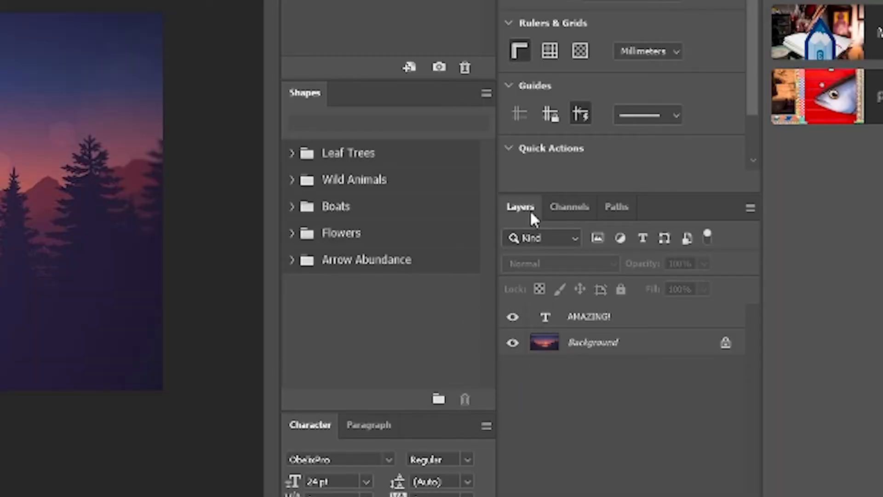
Step: Open the layer style settings of the AMAZING! text layer and enable a drop shadow
mouse_move(572, 322)
mouse_down()
mouse_move(577, 353)
mouse_move(574, 309)
mouse_up()
click(582, 341)
click(585, 317)
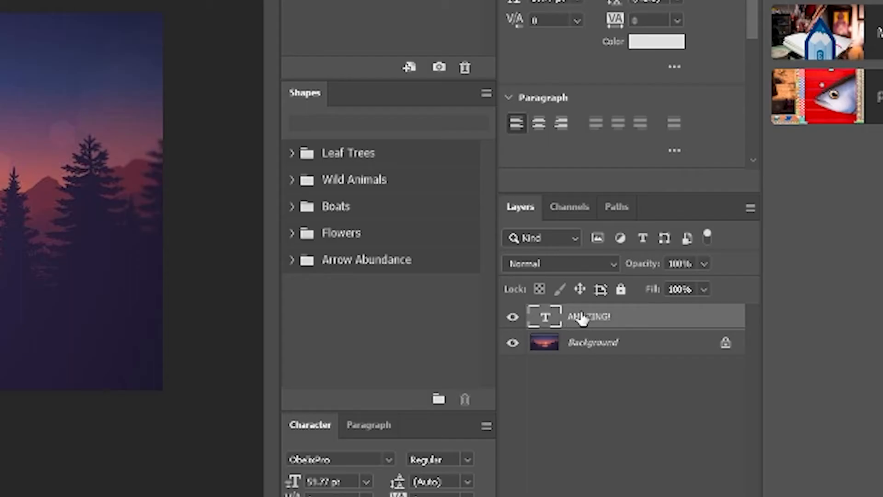
double_click(582, 317)
click(637, 319)
double_click(637, 319)
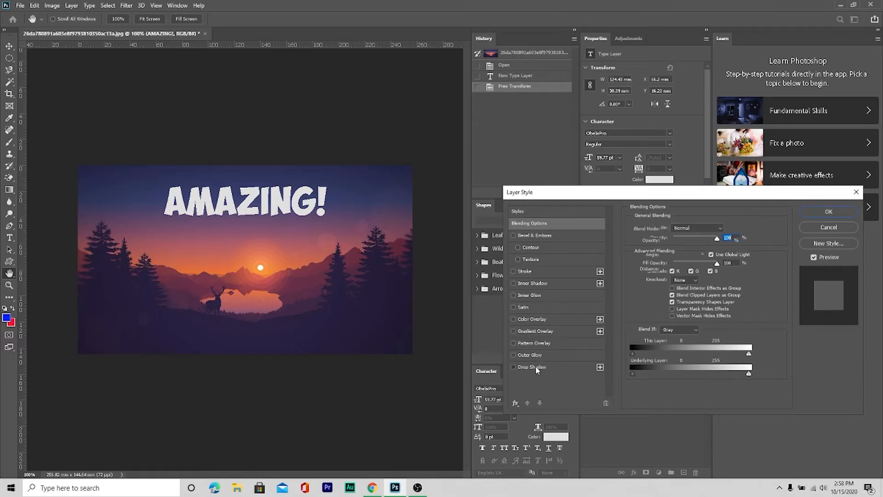
click(535, 367)
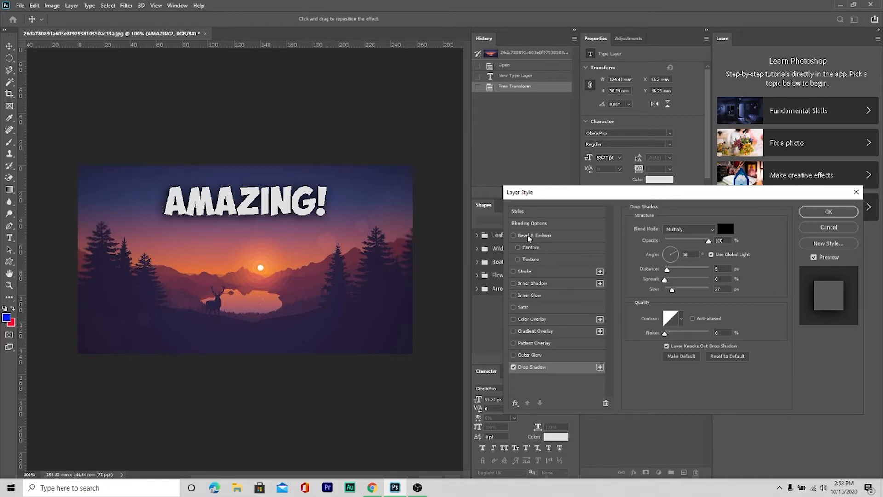
Step: Enable a gradient overlay on the AMAZING! text and try a bright cyan-blue preset from the Blues group
click(531, 331)
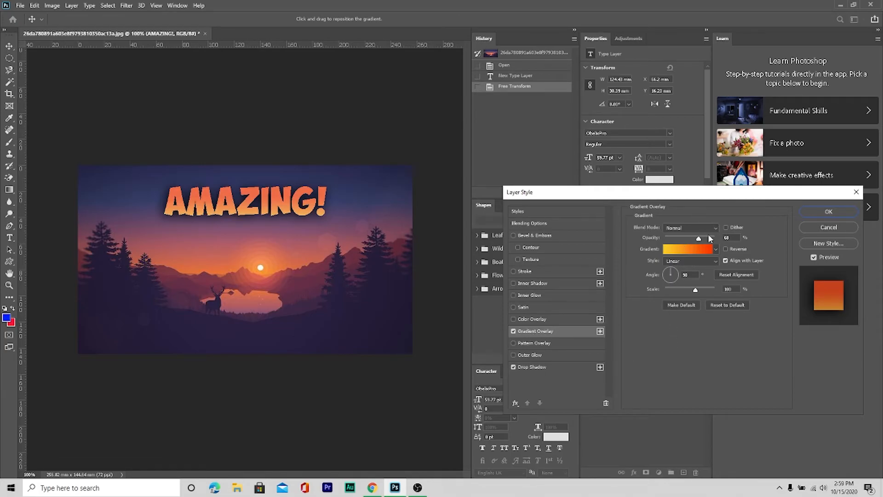
click(715, 249)
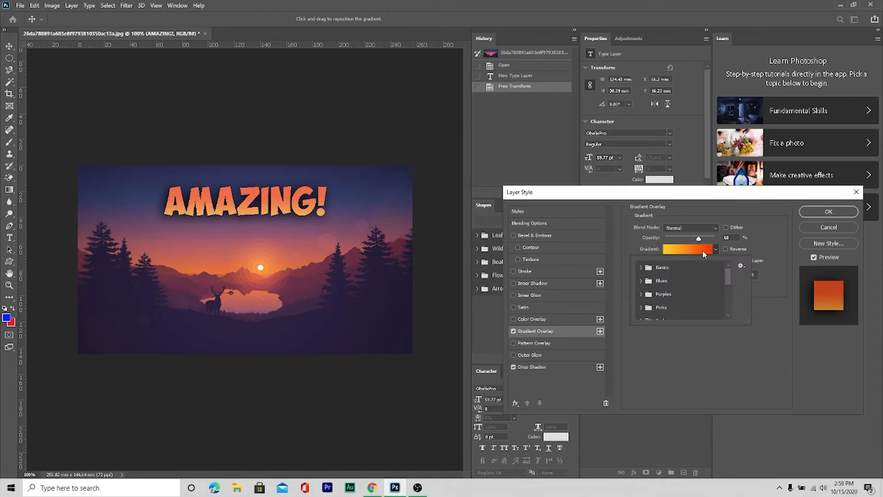
click(640, 281)
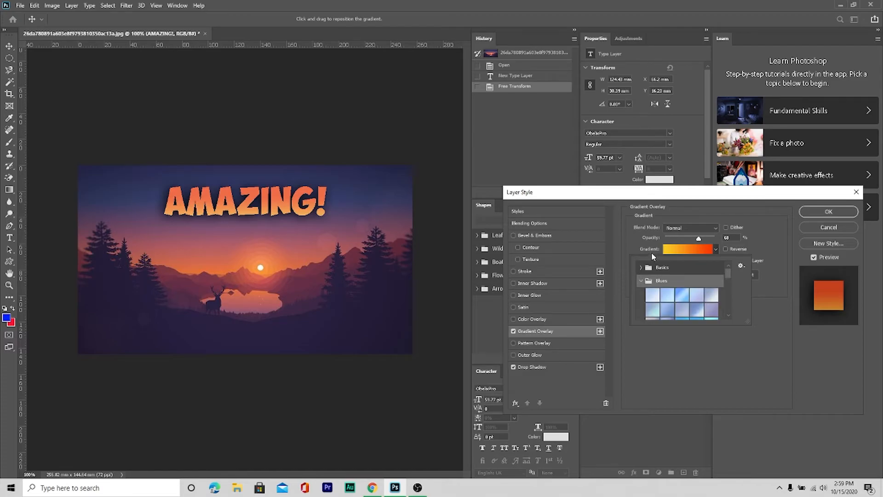
scroll(676, 299, down, 2)
click(682, 295)
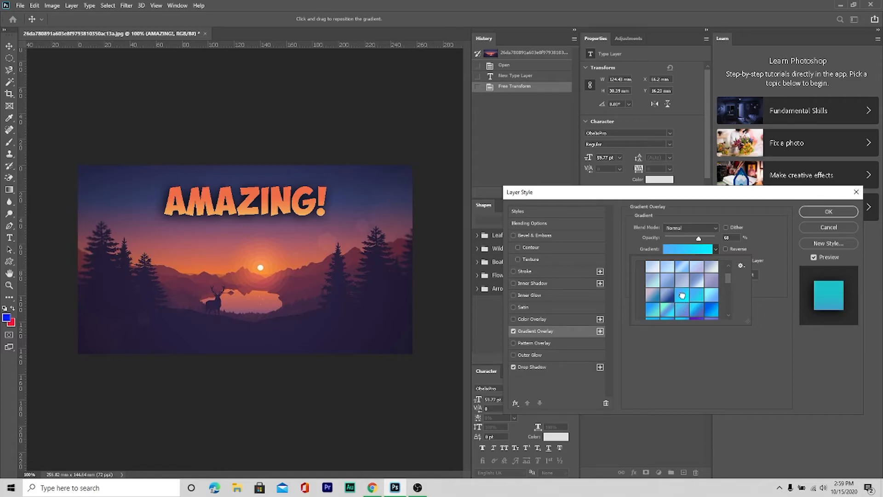
Step: Try gradients from the Reds group, choose the orange-pink-purple preset for the overlay, and apply the layer style
scroll(688, 289, up, 2)
scroll(658, 294, down, 5)
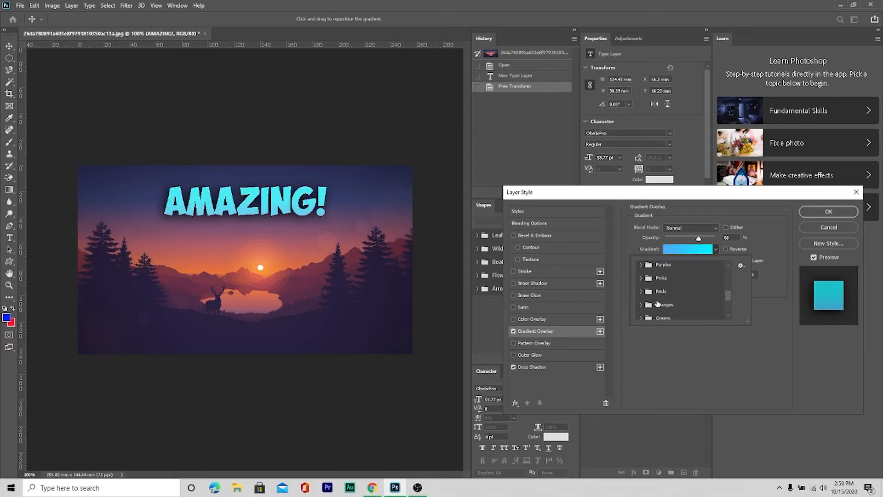
click(642, 292)
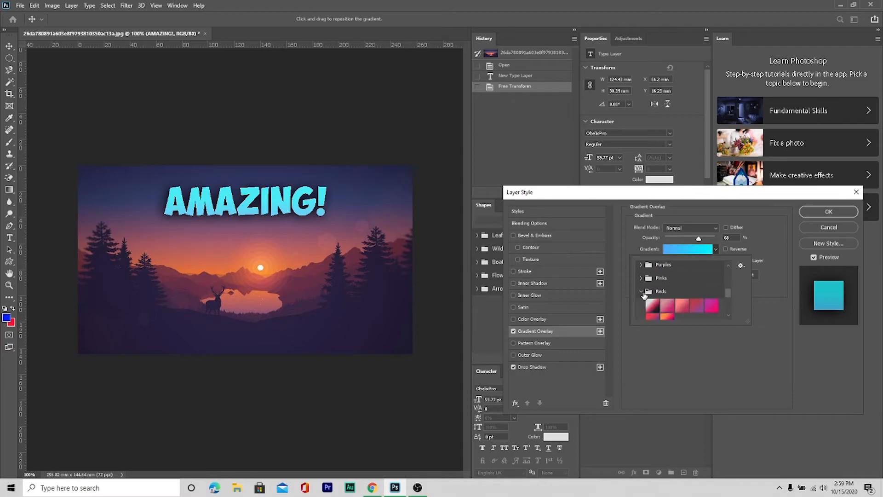
click(682, 305)
click(697, 305)
click(712, 305)
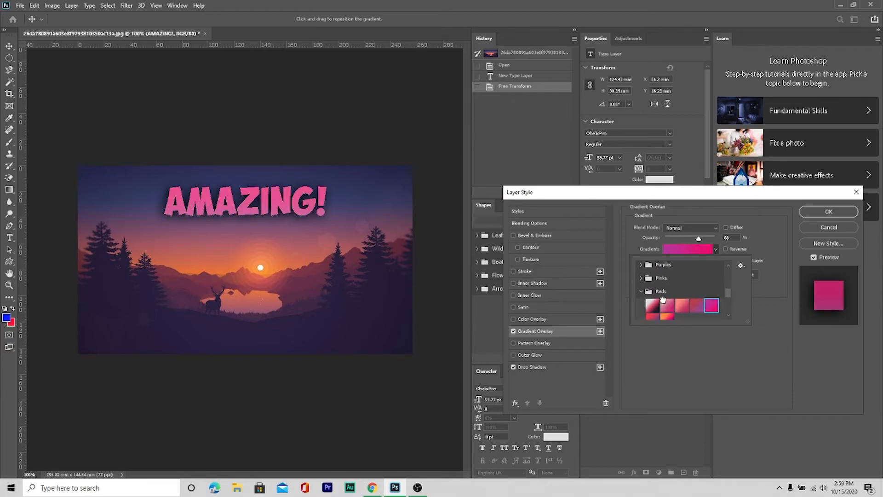
click(667, 316)
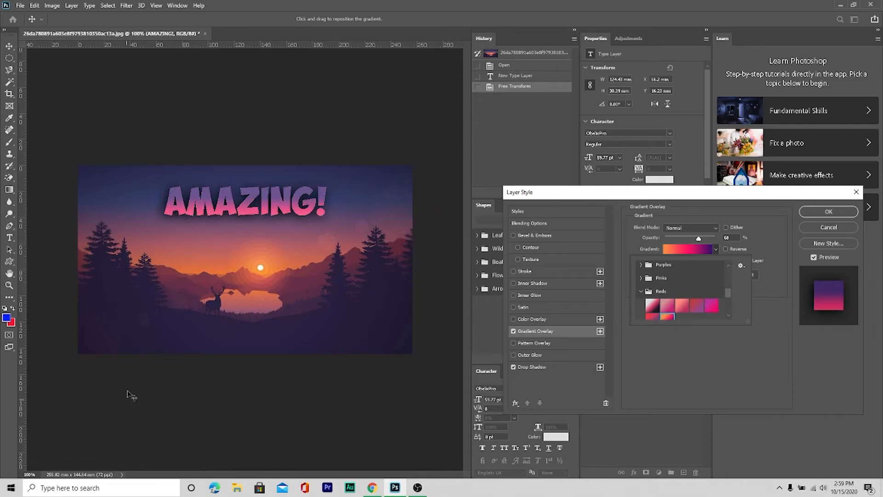
click(816, 213)
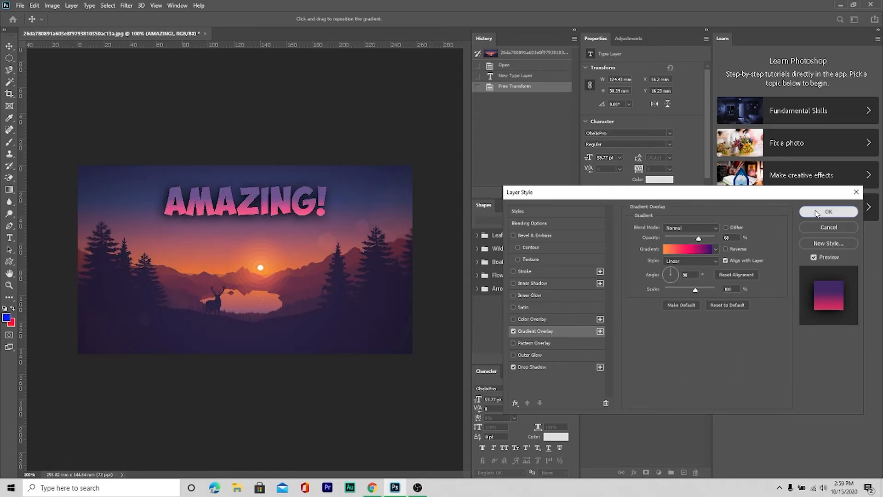
click(816, 213)
click(129, 152)
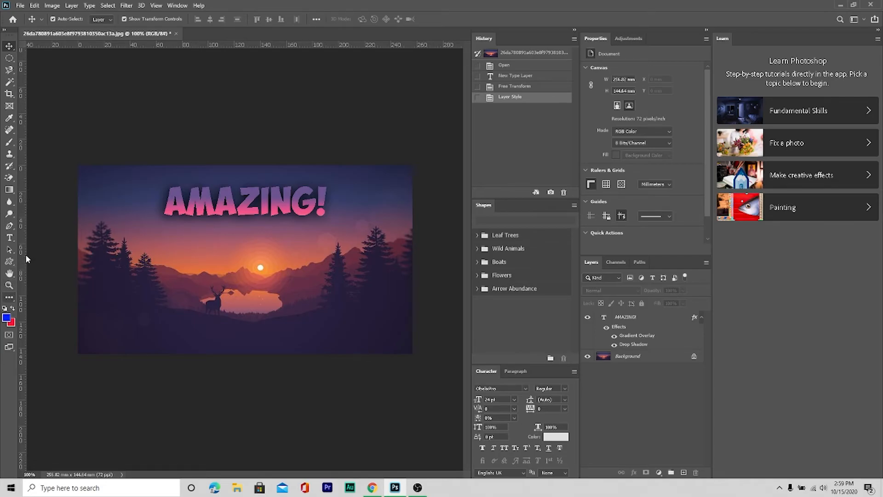
click(9, 261)
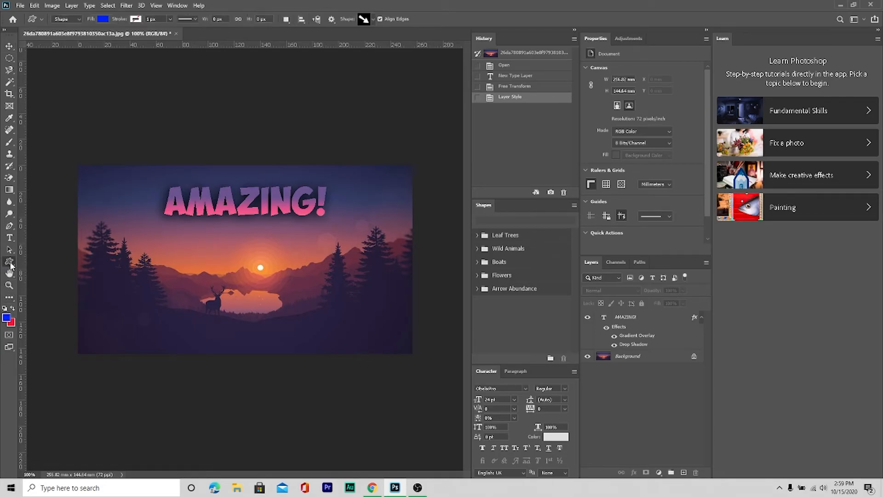
right_click(10, 265)
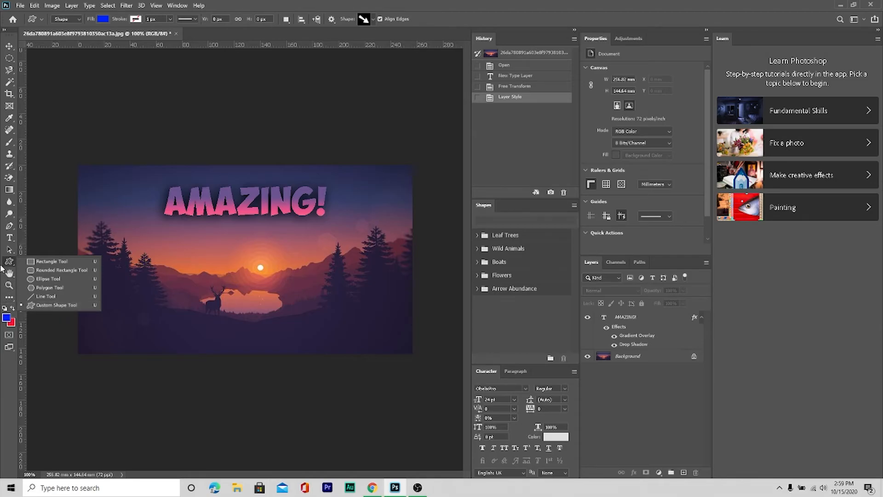
click(56, 305)
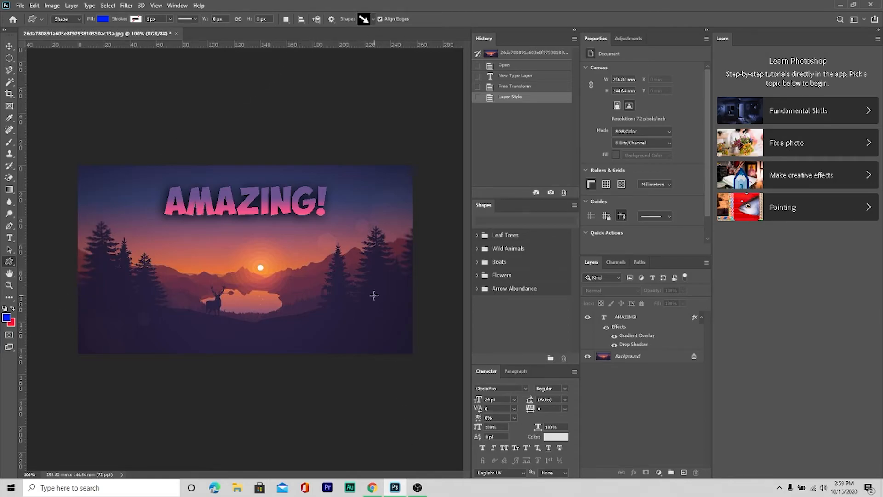
click(373, 21)
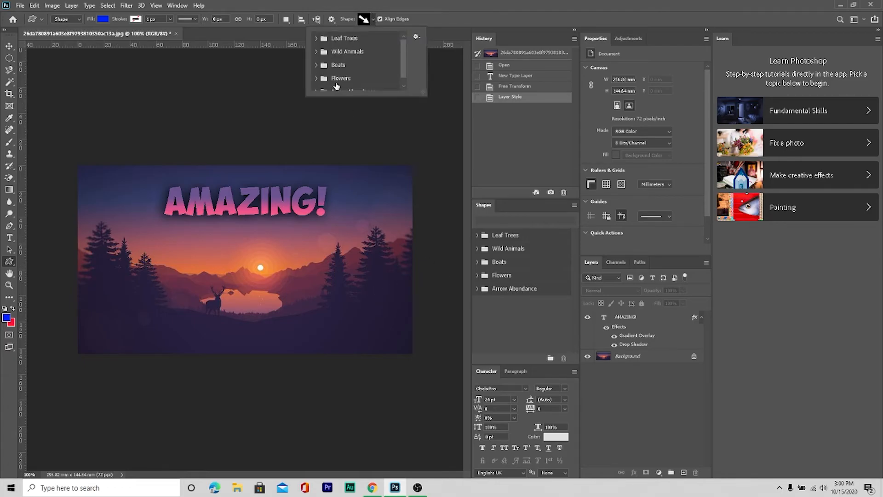
scroll(336, 86, down, 1)
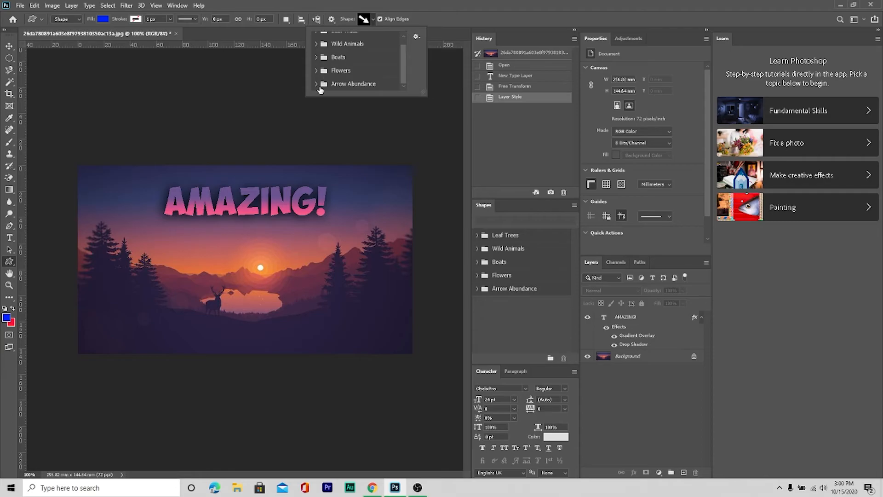
key(z)
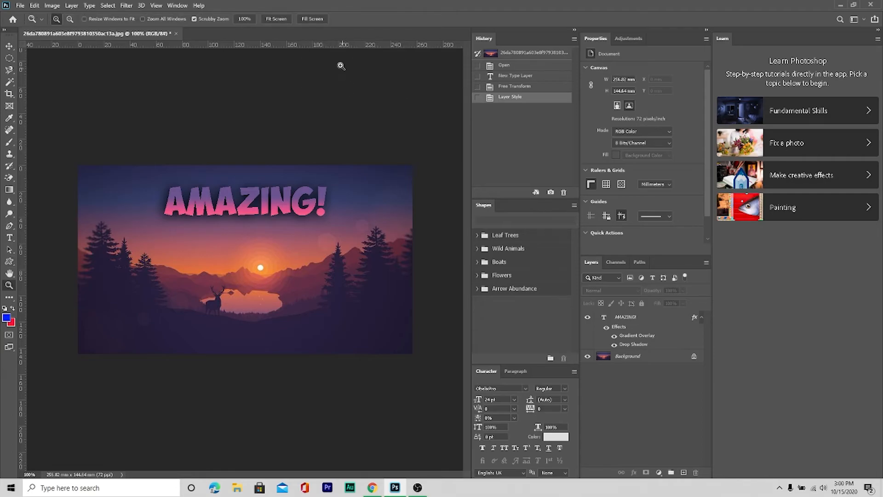
Step: Draw custom arrow shape 7 from the Arrow Abundance group, about 207 by 113 px, over the left trees and pointing up toward the sun
click(10, 265)
right_click(10, 265)
click(56, 305)
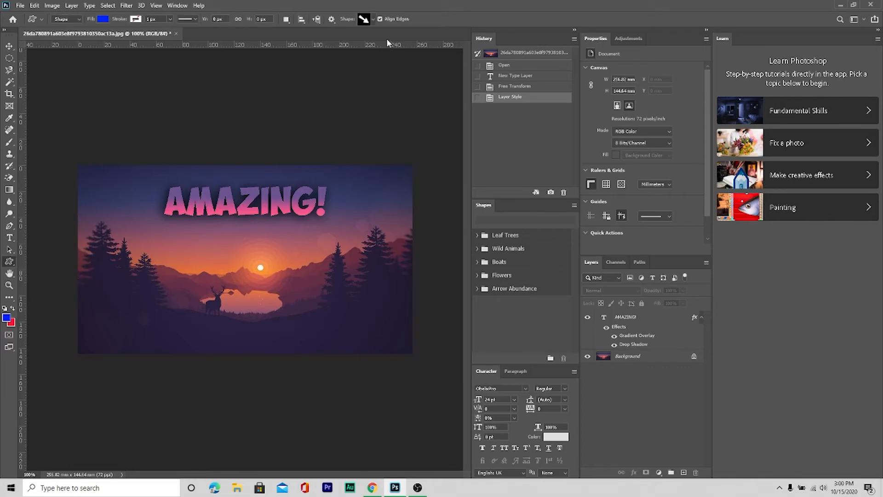
click(373, 19)
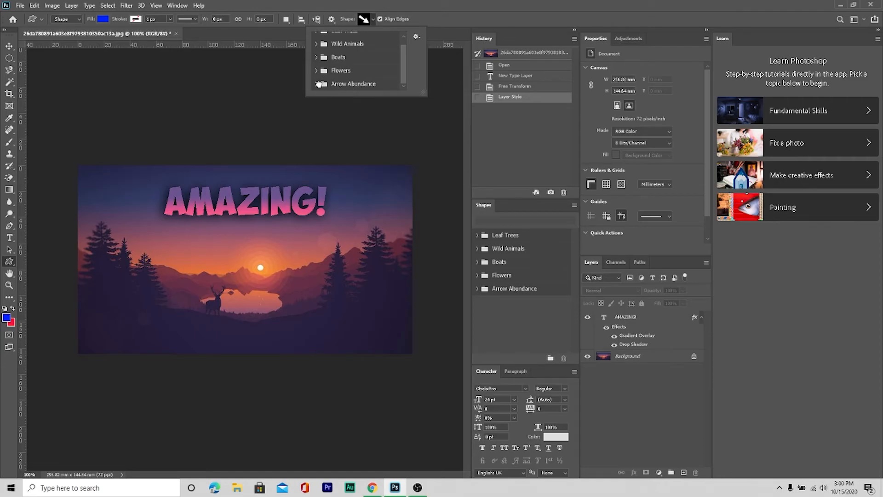
click(316, 84)
scroll(376, 67, down, 5)
scroll(359, 62, down, 5)
scroll(359, 62, down, 6)
scroll(358, 62, down, 6)
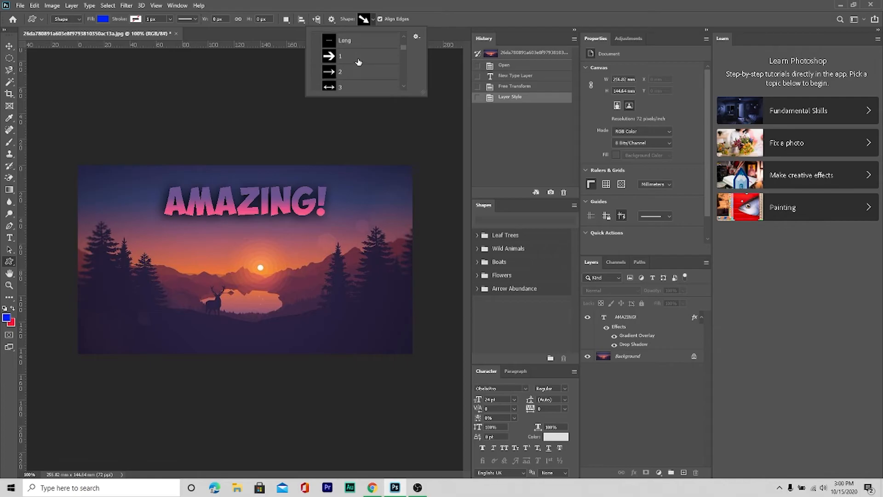
scroll(359, 63, down, 4)
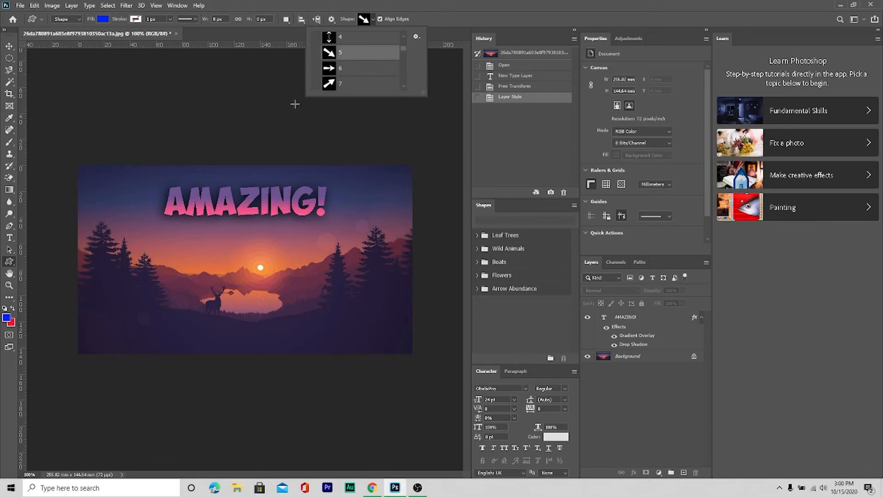
click(349, 84)
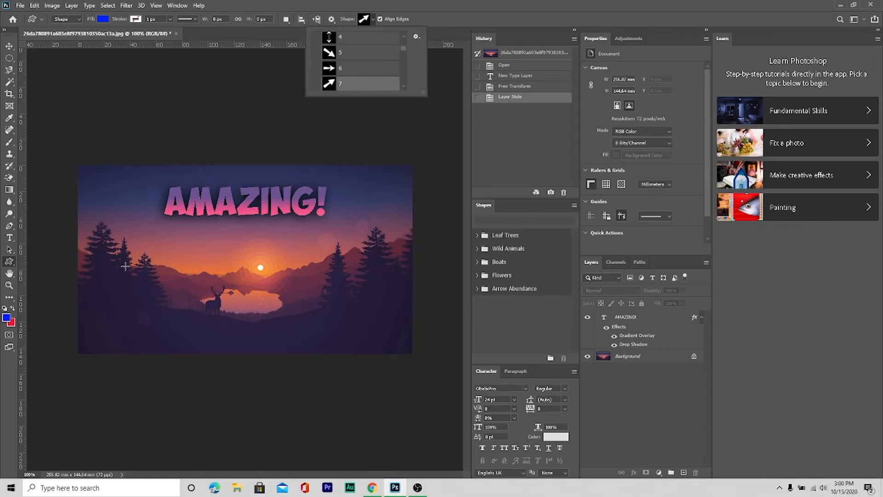
drag(85, 293, 180, 241)
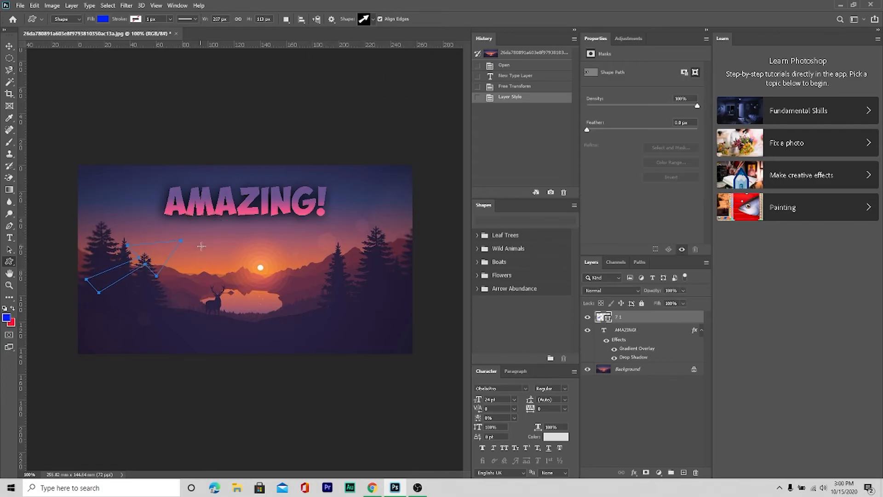
Step: Add a red (ff0000) color overlay to the arrow shape layer and apply the layer style
double_click(632, 318)
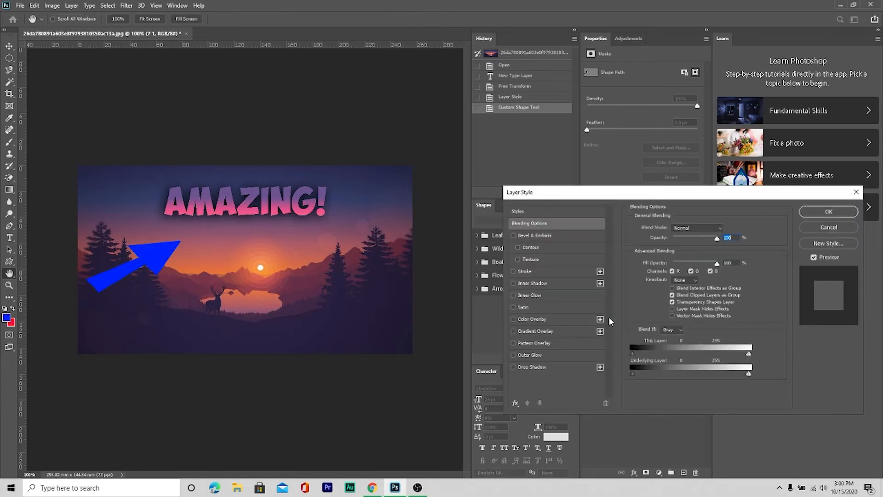
click(528, 319)
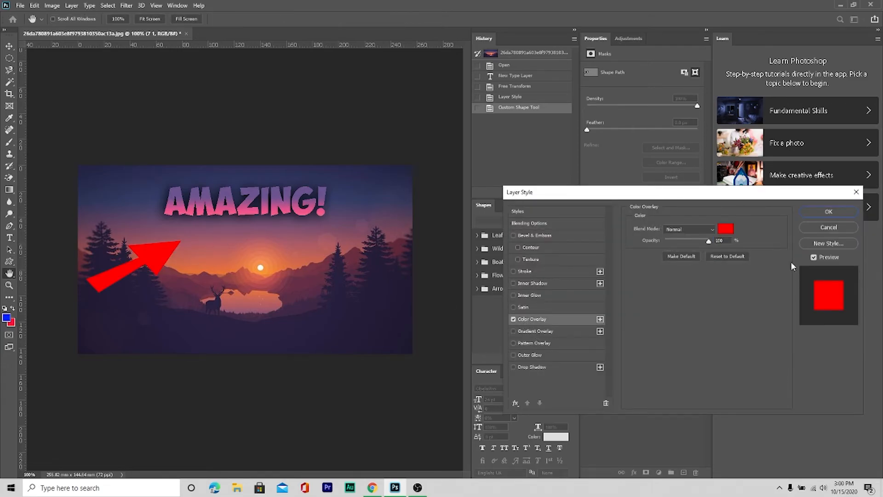
click(725, 231)
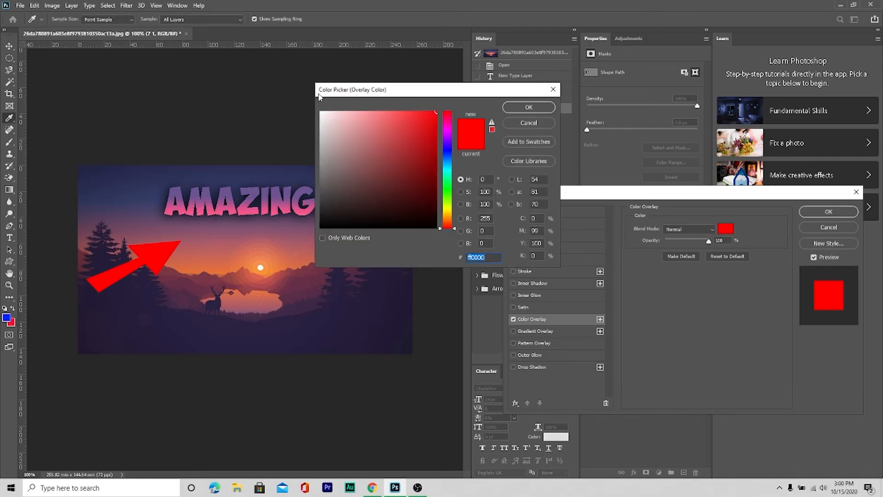
click(529, 107)
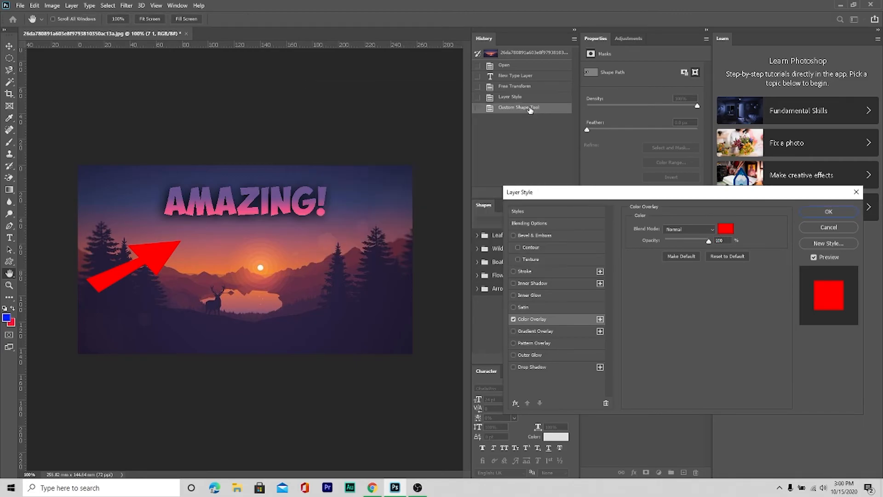
click(823, 212)
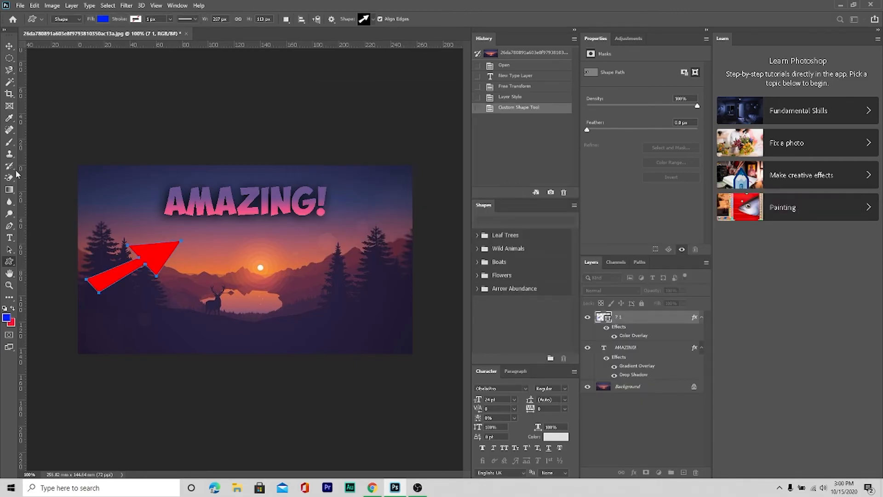
Step: Move the red arrow slightly down over the left trees and deselect it
click(7, 49)
drag(155, 258, 171, 276)
click(351, 390)
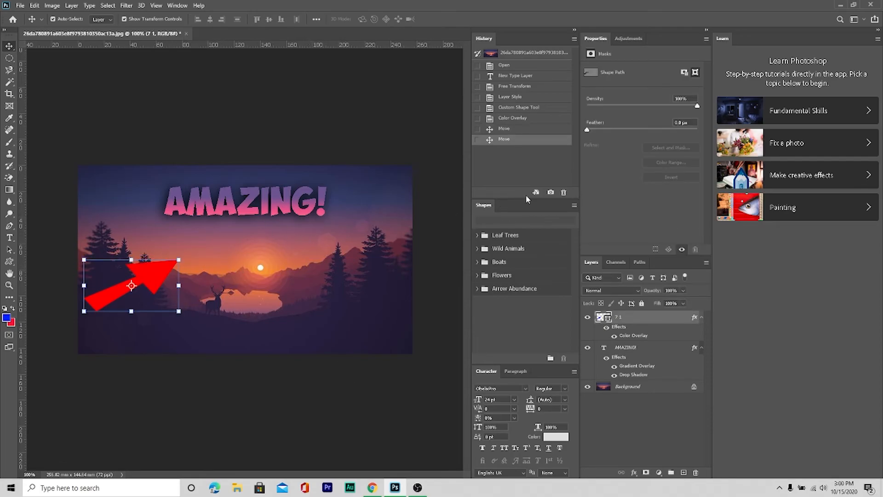
Step: Filter the layer list to show only pixel and adjustment layers
click(629, 278)
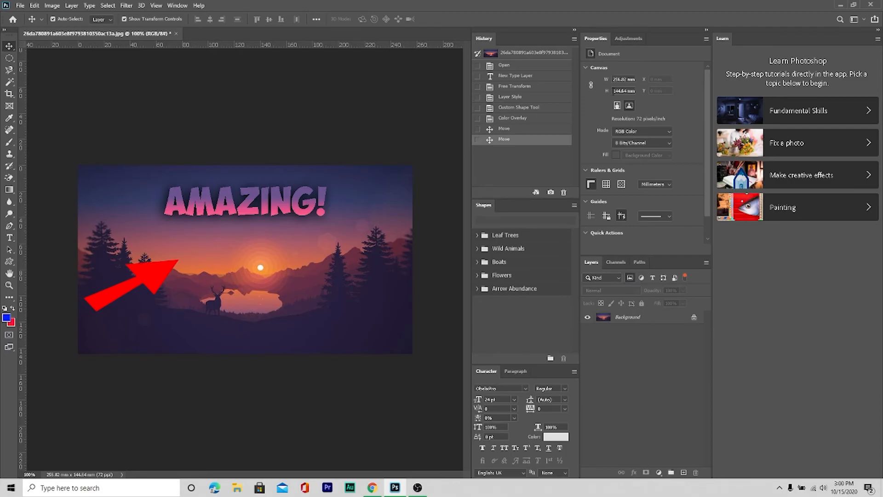
click(636, 40)
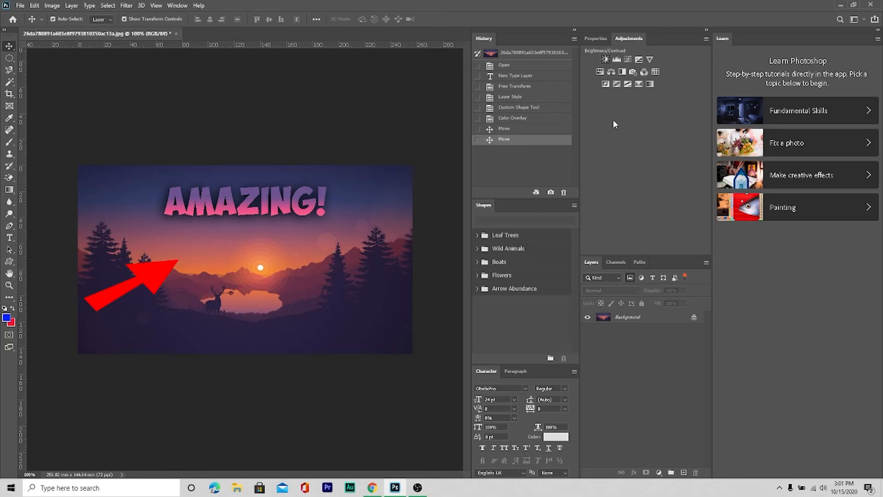
click(621, 264)
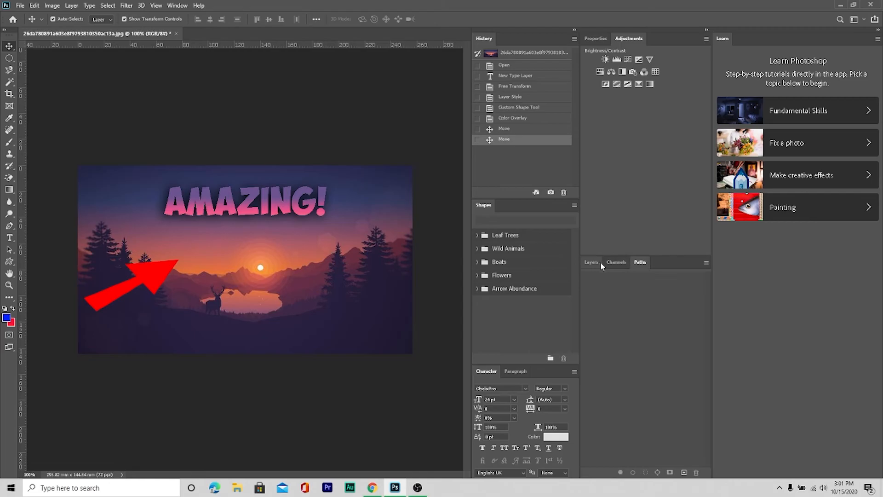
click(599, 264)
click(630, 278)
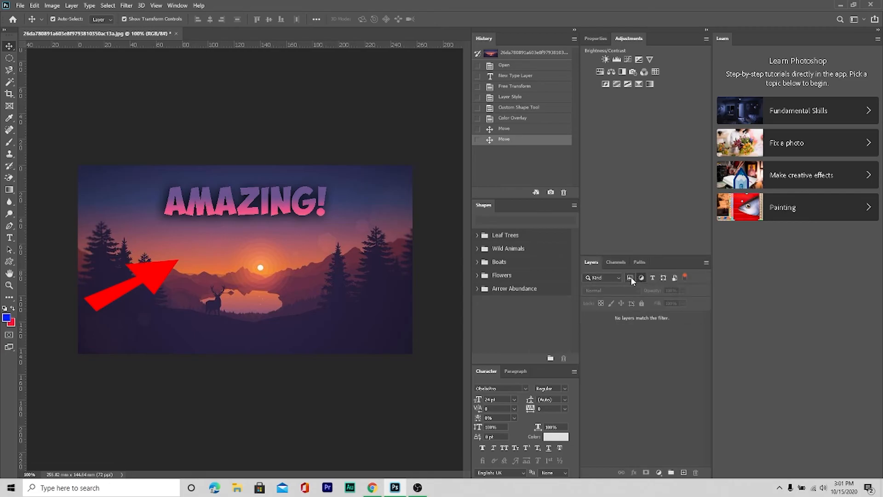
click(631, 276)
Step: Add a Hue/Saturation adjustment layer above the background and raise its saturation to about +30
click(597, 39)
click(628, 39)
click(600, 71)
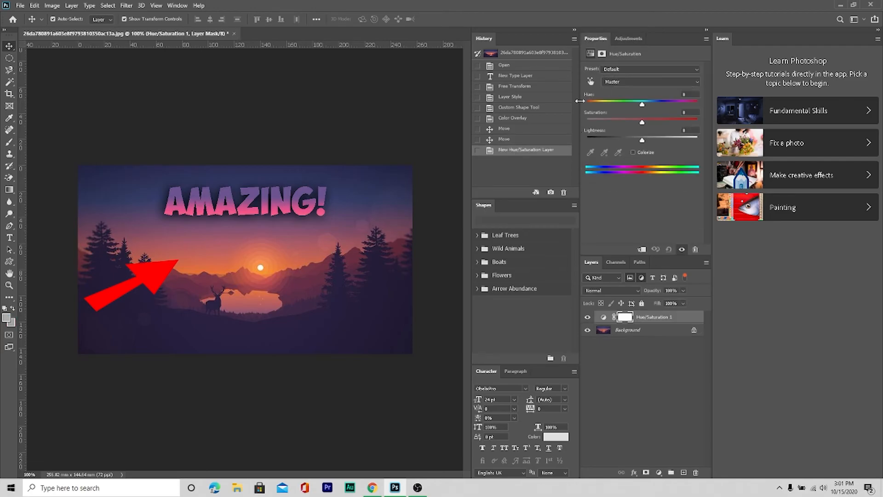
drag(642, 122, 600, 115)
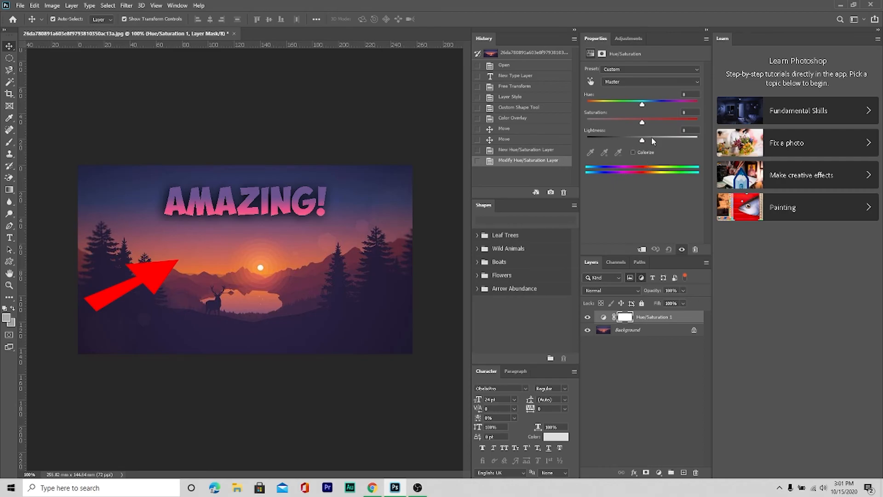
drag(642, 124, 659, 123)
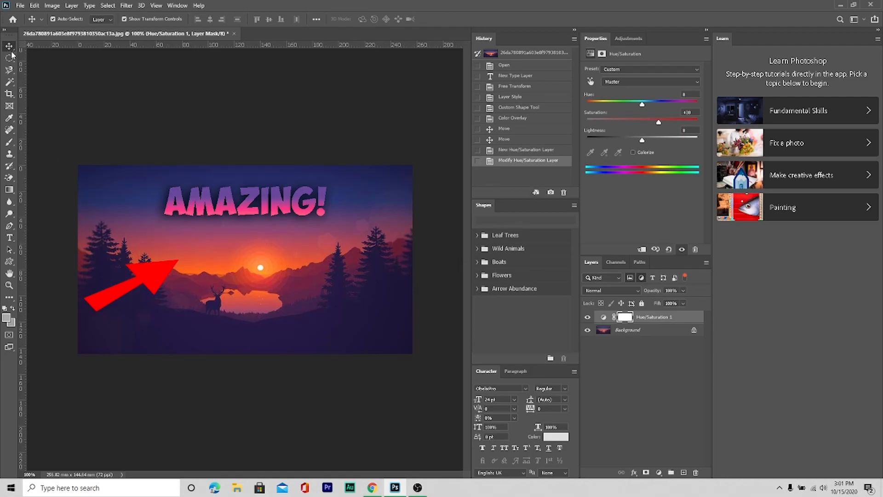
click(149, 104)
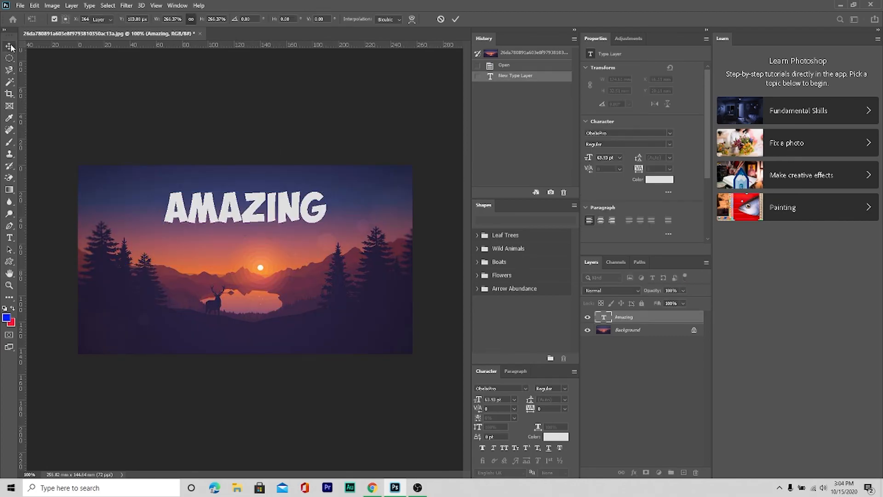
Step: Commit the transform of the AMAZING text, deselect it, and quit Photoshop without saving the document
click(11, 47)
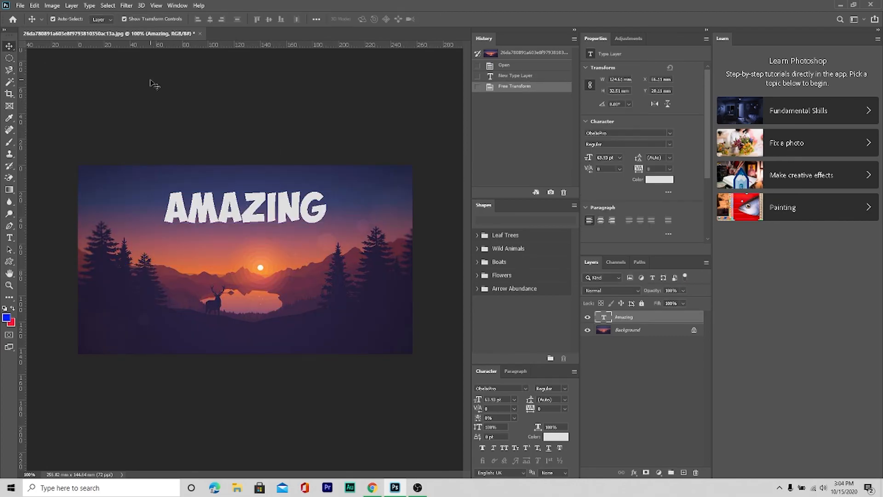
click(156, 77)
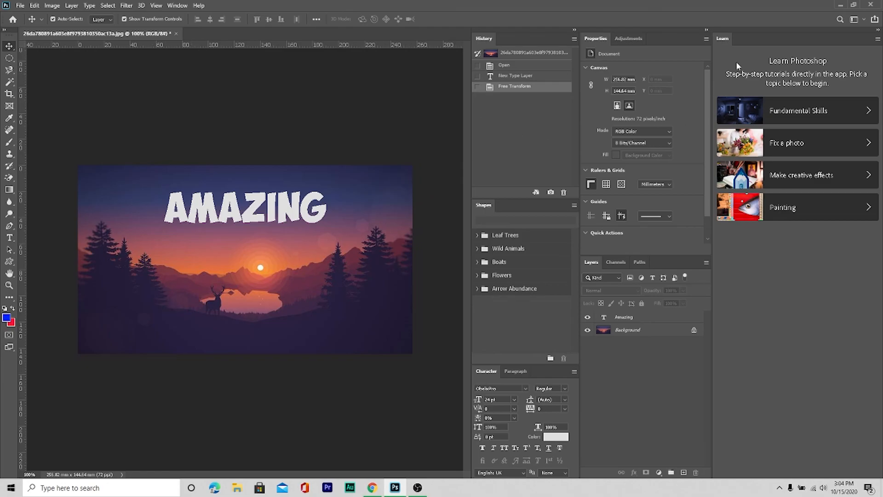
click(870, 4)
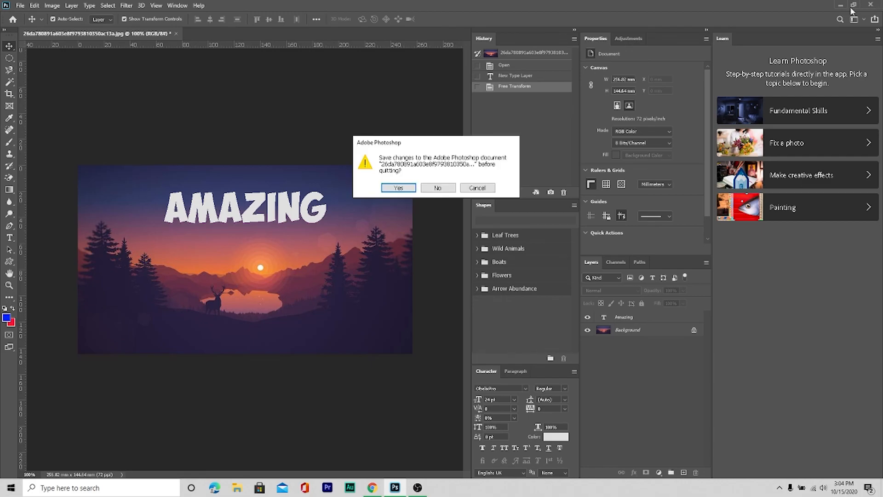
click(437, 186)
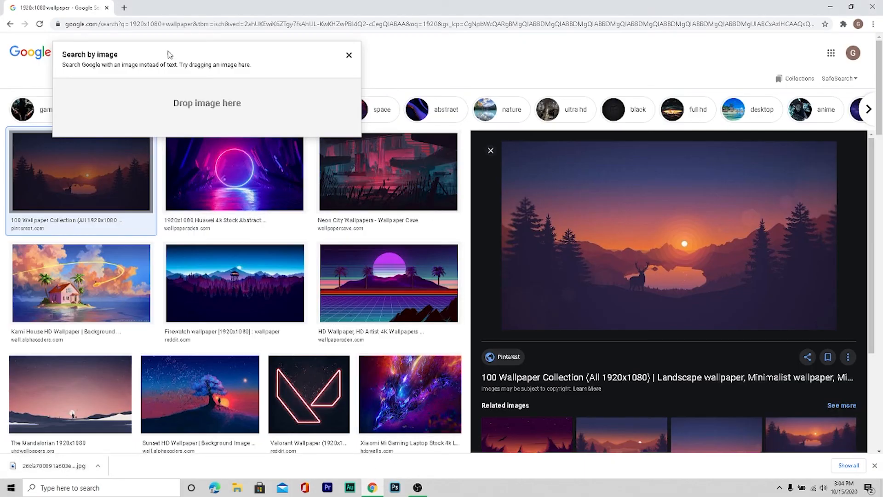
Step: Replace Chrome's wallpaper search tab with YouTube Studio's video upload page, then minimize the browser window
click(124, 7)
click(107, 8)
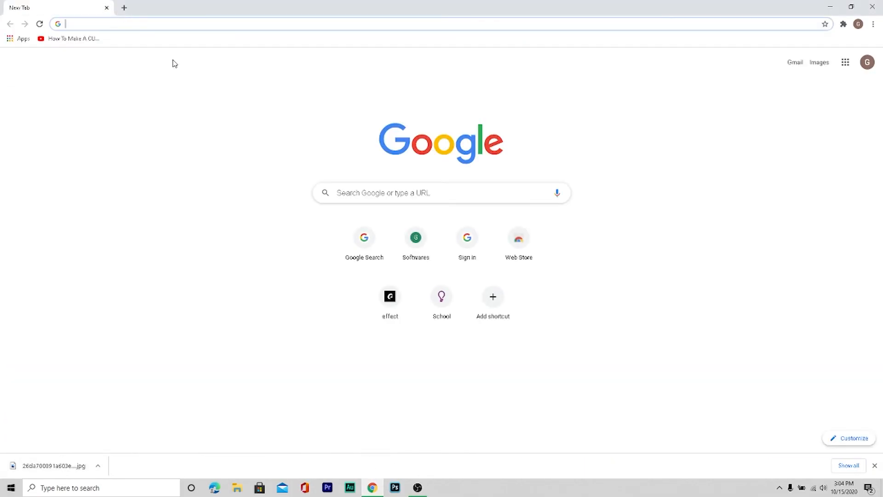
text(you)
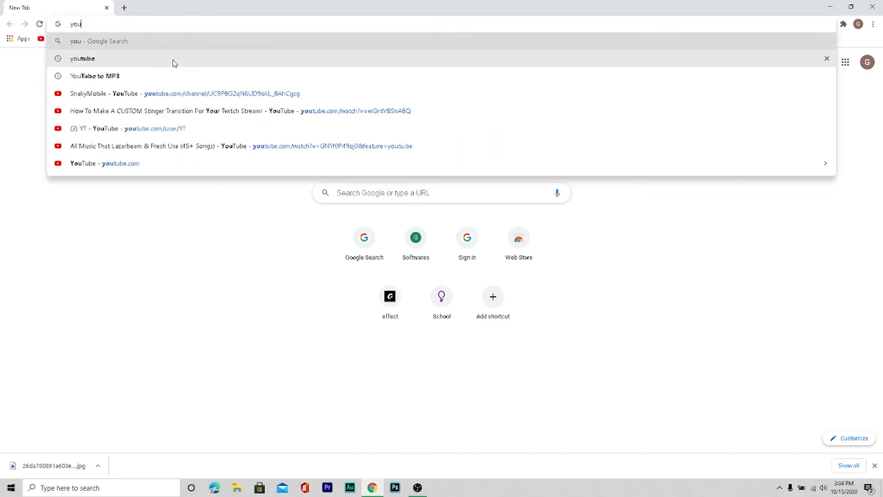
text(t)
key(Return)
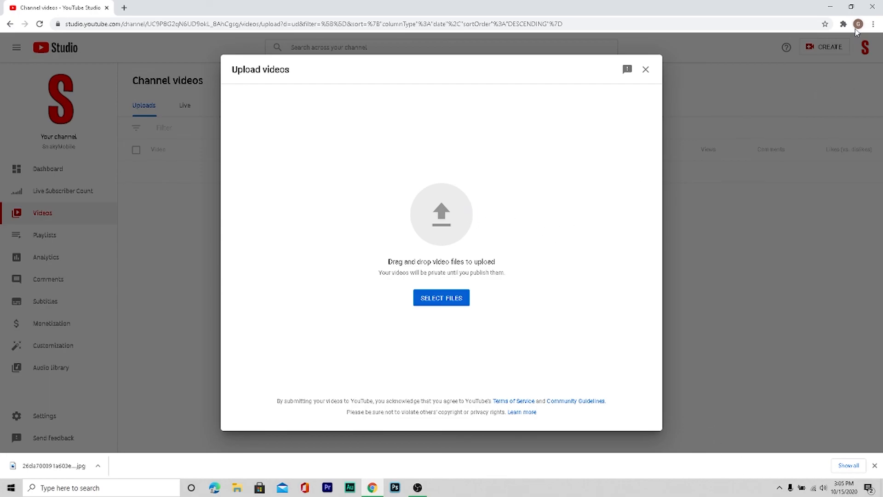
click(831, 6)
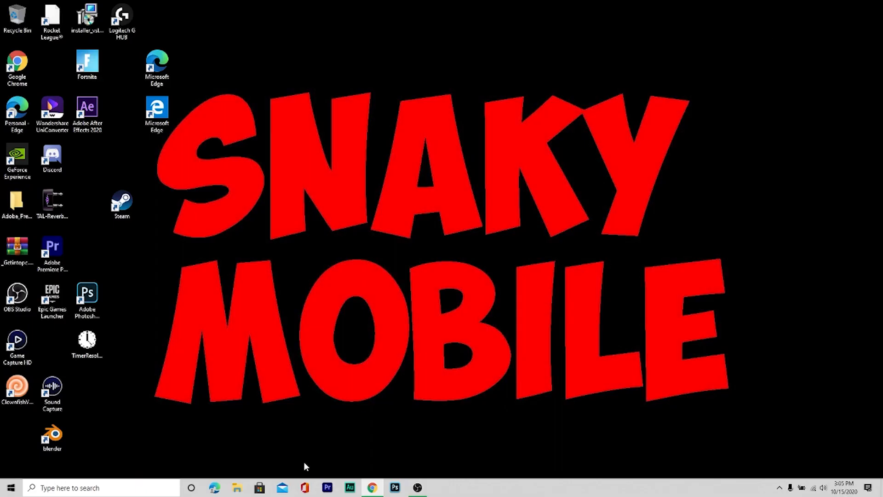